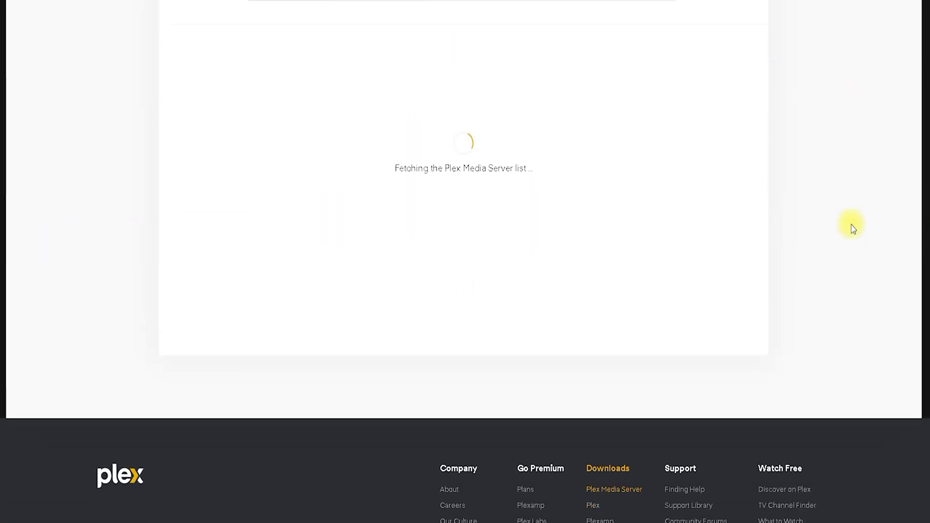
- Examine the platforms offered for Plex Media Server on the downloads page and choose Synology (DSM 7.2.2+)
{"action": "scroll", "coordinate": [851, 225], "scroll_direction": "up", "scroll_amount": 3}
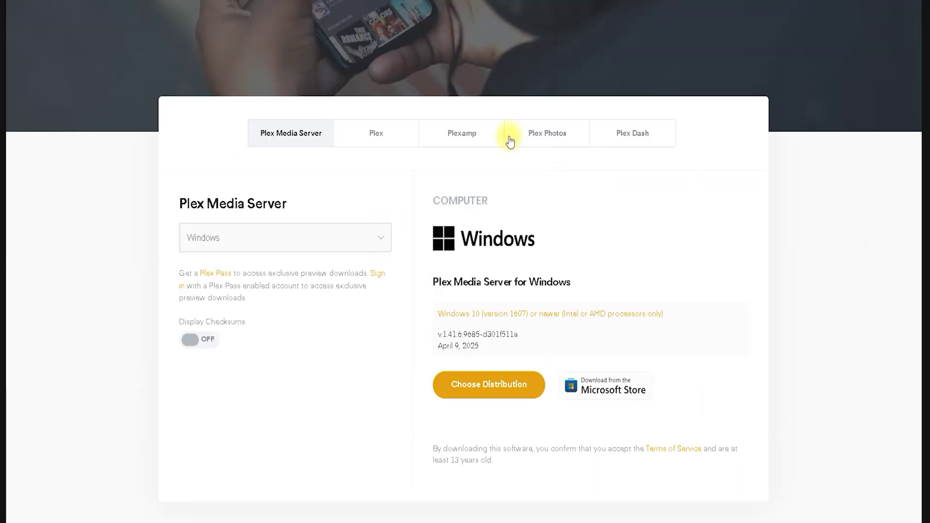
{"action": "left_click", "coordinate": [335, 233]}
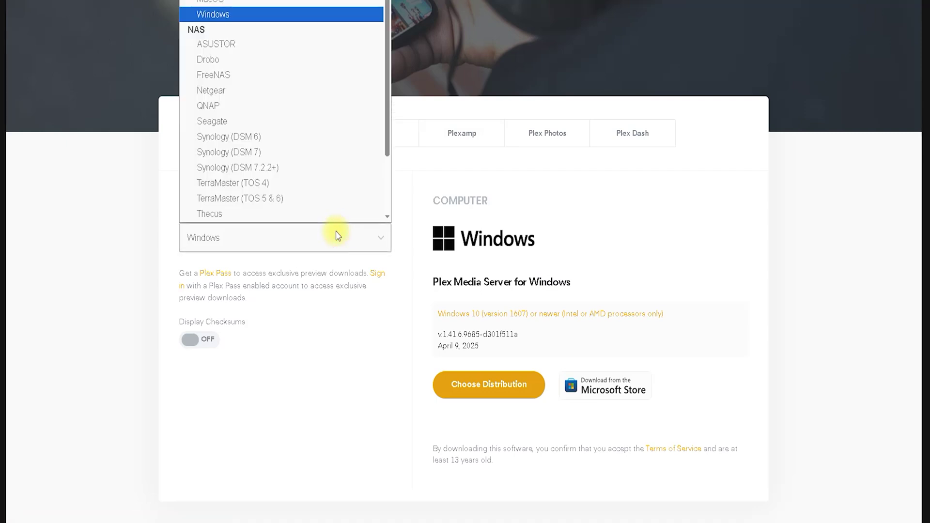
{"action": "scroll", "coordinate": [388, 92], "scroll_direction": "down", "scroll_amount": 1}
{"action": "scroll", "coordinate": [388, 92], "scroll_direction": "up", "scroll_amount": 1}
{"action": "scroll", "coordinate": [834, 242], "scroll_direction": "up", "scroll_amount": 2}
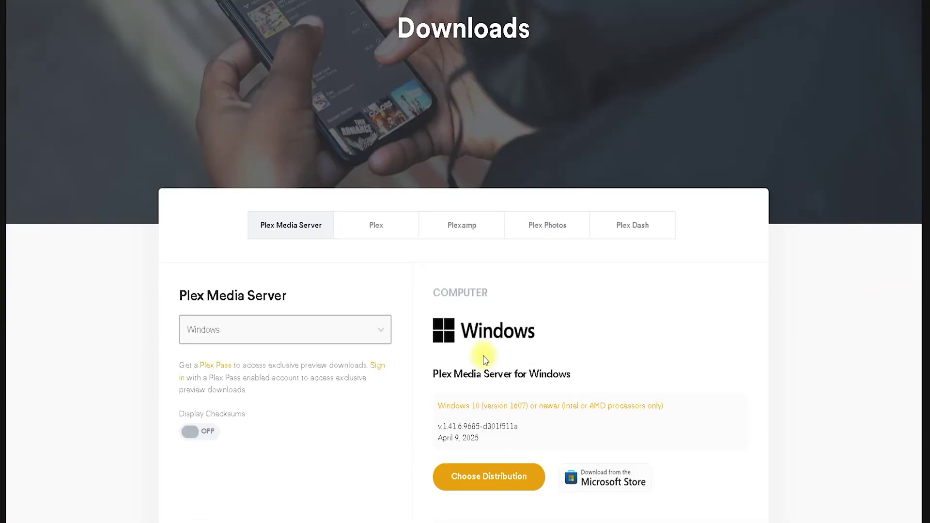
{"action": "left_click", "coordinate": [378, 333]}
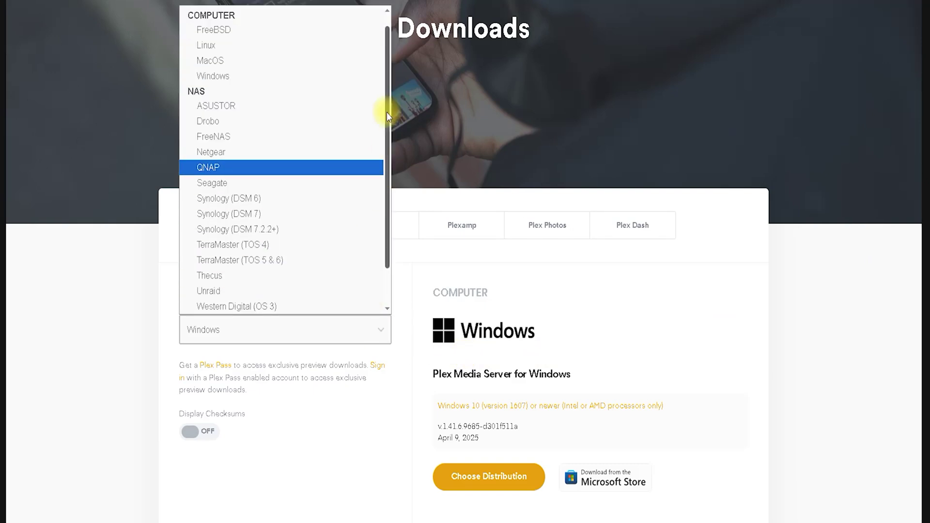
{"action": "scroll", "coordinate": [387, 121], "scroll_direction": "down", "scroll_amount": 2}
{"action": "scroll", "coordinate": [394, 96], "scroll_direction": "up", "scroll_amount": 2}
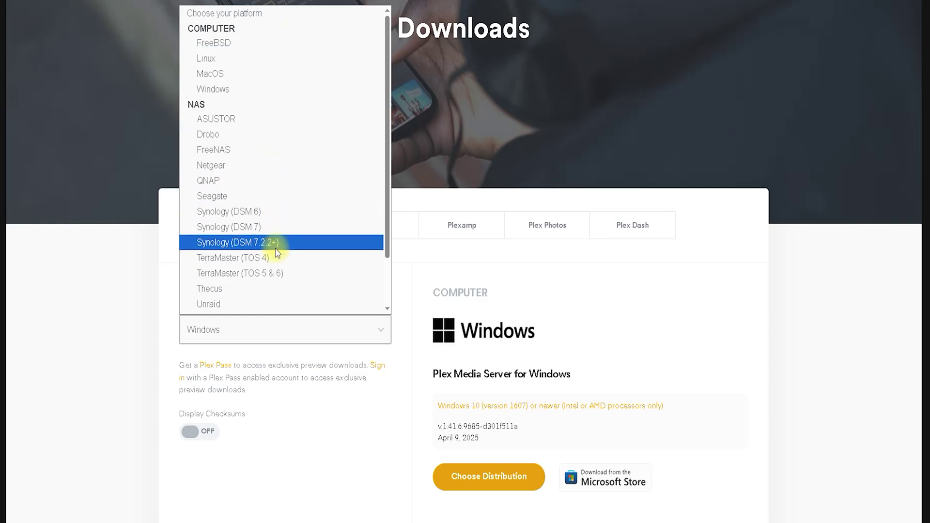
{"action": "left_click", "coordinate": [309, 242]}
{"action": "scroll", "coordinate": [449, 345], "scroll_direction": "down", "scroll_amount": 3}
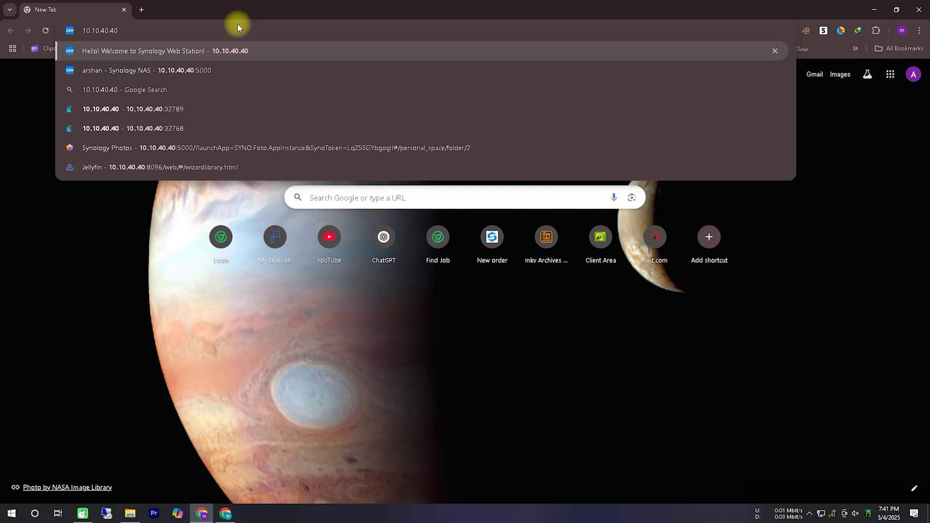
- Open the Synology NAS web interface at 10.10.40.40:5000 and sign in with the account's username and password
{"action": "type", "text": ":5000"}
{"action": "key", "text": "Return"}
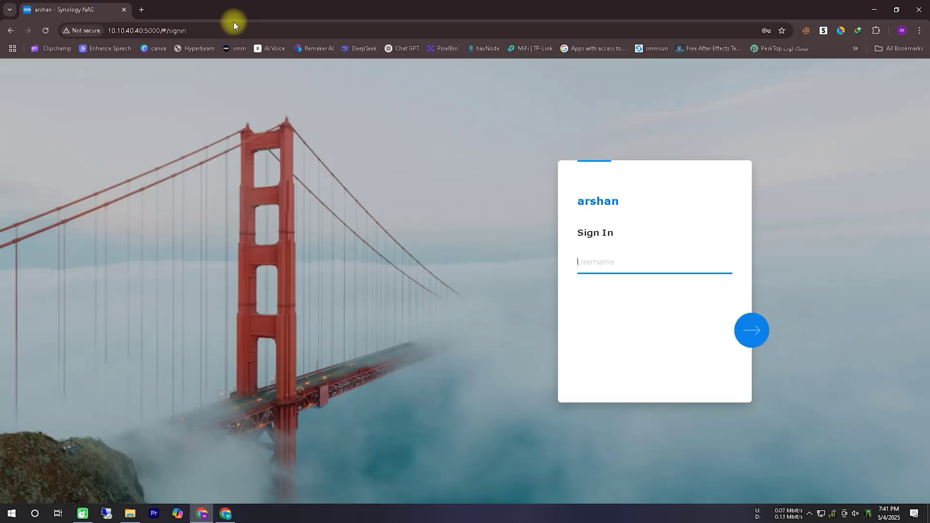
{"action": "left_click", "coordinate": [602, 260]}
{"action": "left_click", "coordinate": [650, 295]}
{"action": "left_click", "coordinate": [753, 331]}
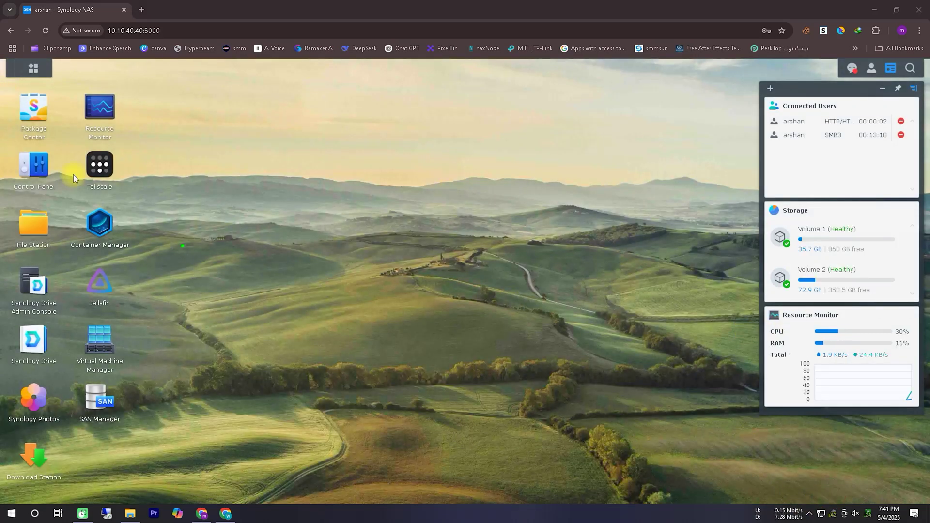
- Open Package Center and locate Plex Media Server in the list of all packages
{"action": "mouse_move", "coordinate": [16, 144]}
{"action": "left_mouse_down"}
{"action": "mouse_move", "coordinate": [57, 101]}
{"action": "mouse_move", "coordinate": [11, 112]}
{"action": "left_mouse_up"}
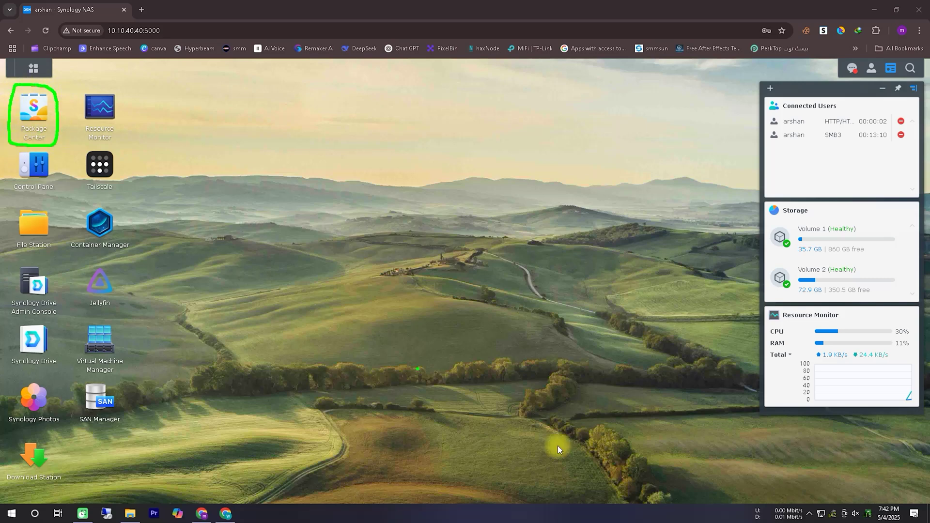
{"action": "left_click", "coordinate": [35, 109]}
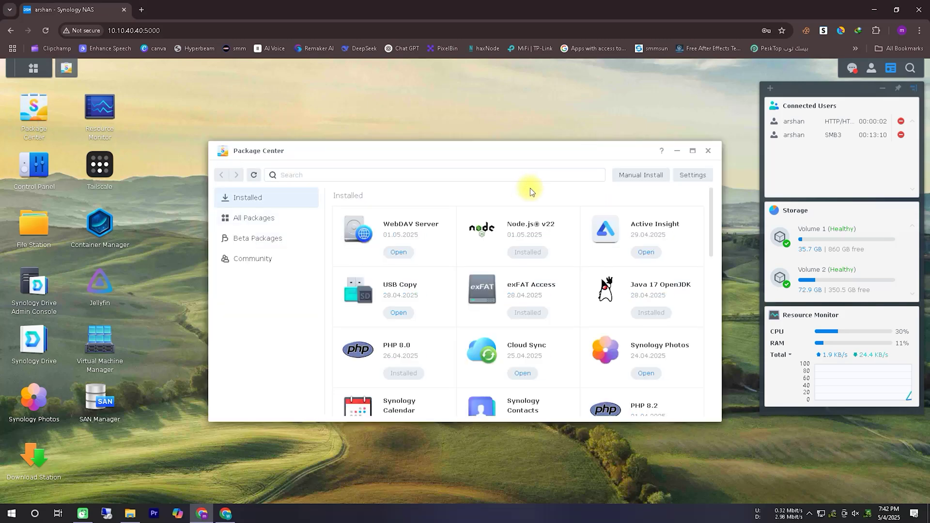
{"action": "left_click", "coordinate": [301, 176]}
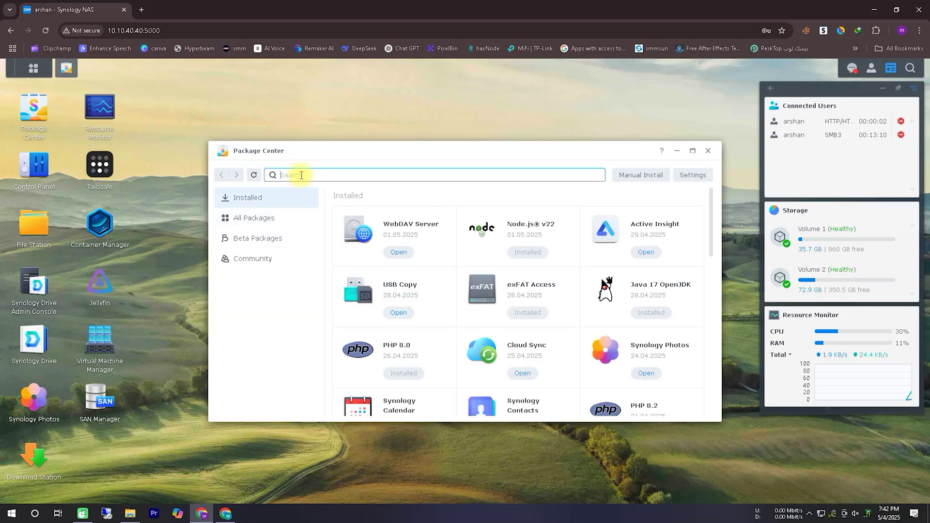
{"action": "left_click", "coordinate": [261, 219]}
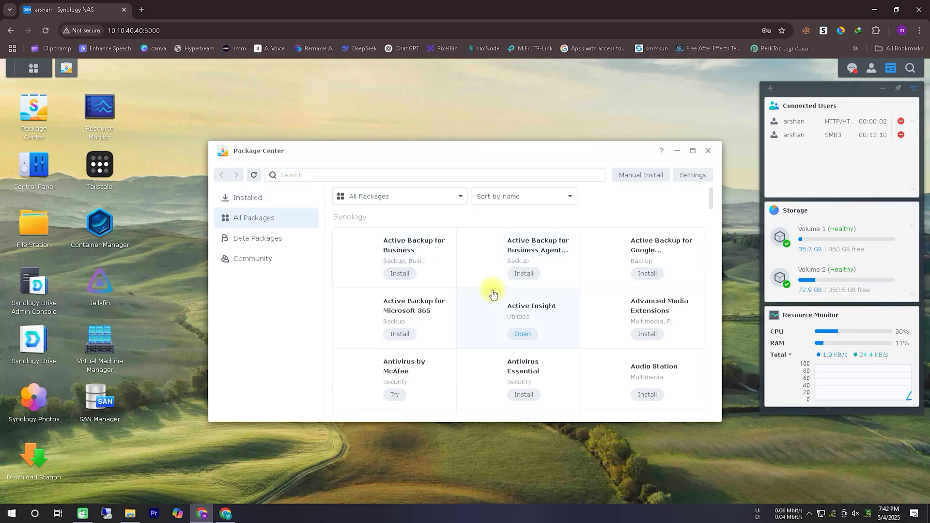
{"action": "left_click_drag", "start_coordinate": [710, 199], "coordinate": [712, 395]}
{"action": "scroll", "coordinate": [619, 383], "scroll_direction": "down", "scroll_amount": 3}
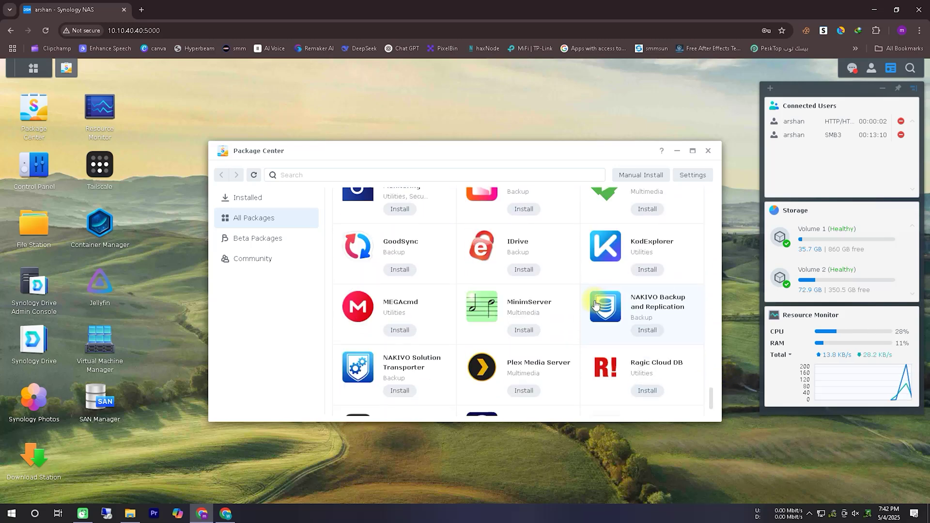
- Install Plex Media Server as a normal installation without a claim token, keeping it set to run after installation
{"action": "left_click", "coordinate": [832, 496]}
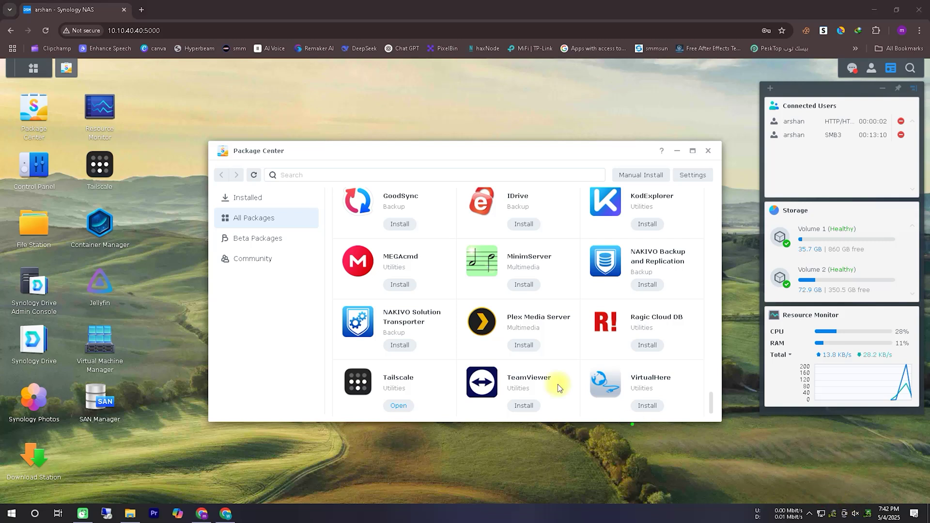
{"action": "mouse_move", "coordinate": [472, 359]}
{"action": "left_mouse_down"}
{"action": "mouse_move", "coordinate": [511, 359]}
{"action": "mouse_move", "coordinate": [588, 313]}
{"action": "mouse_move", "coordinate": [472, 299]}
{"action": "left_mouse_up"}
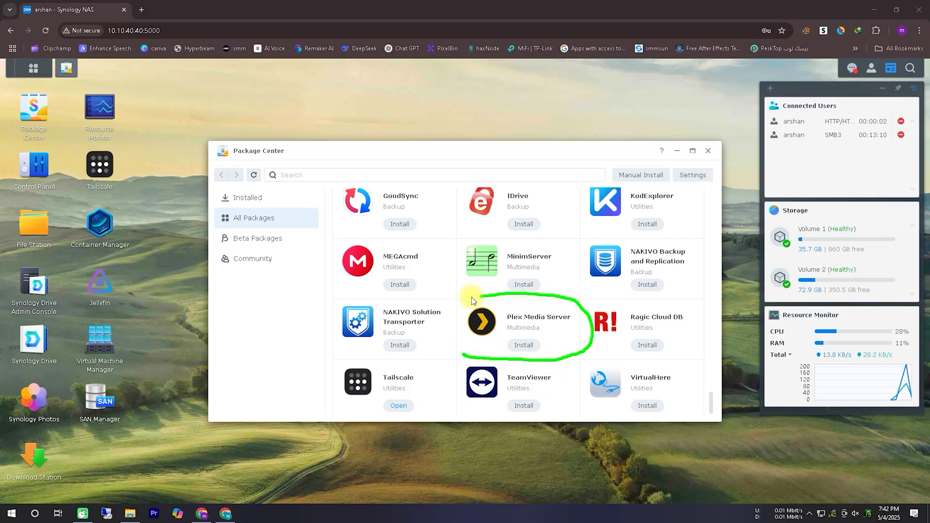
{"action": "left_click_drag", "start_coordinate": [545, 342], "coordinate": [502, 341]}
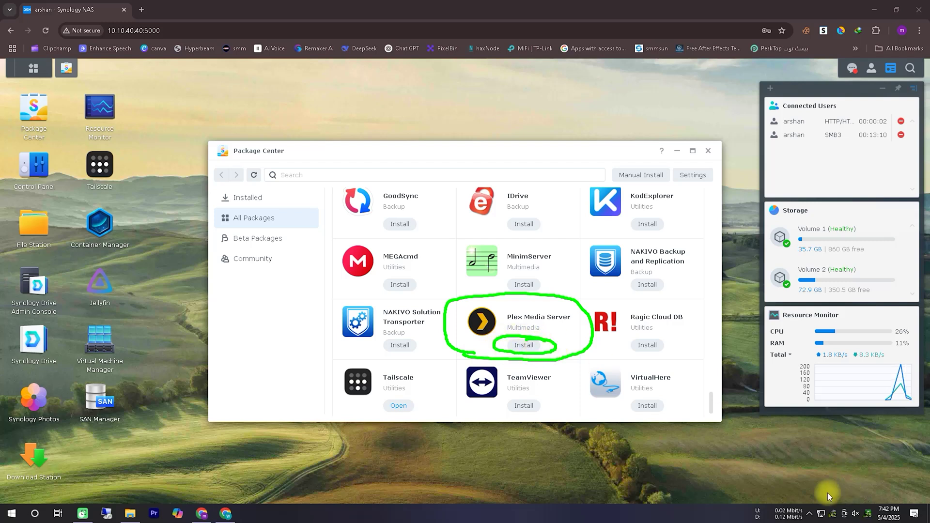
{"action": "left_click", "coordinate": [524, 345]}
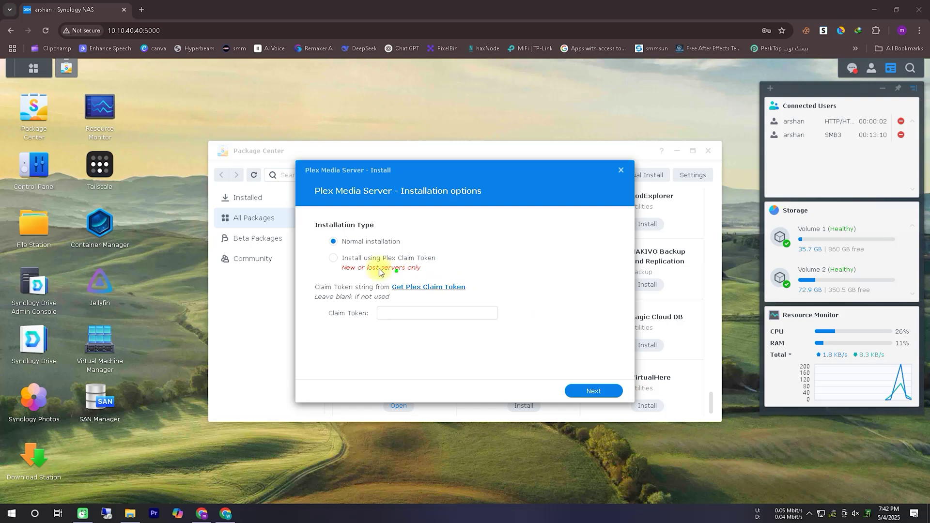
{"action": "left_click_drag", "start_coordinate": [317, 248], "coordinate": [393, 252]}
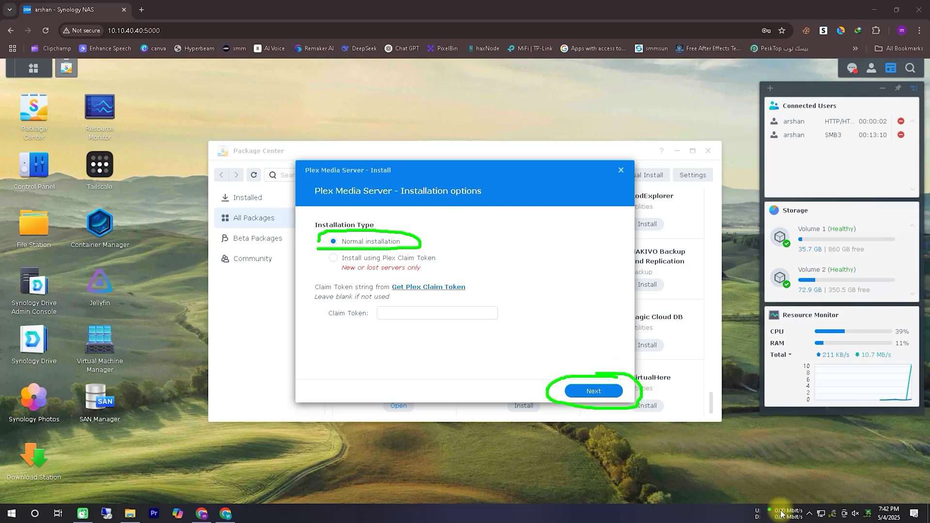
{"action": "left_click", "coordinate": [600, 391]}
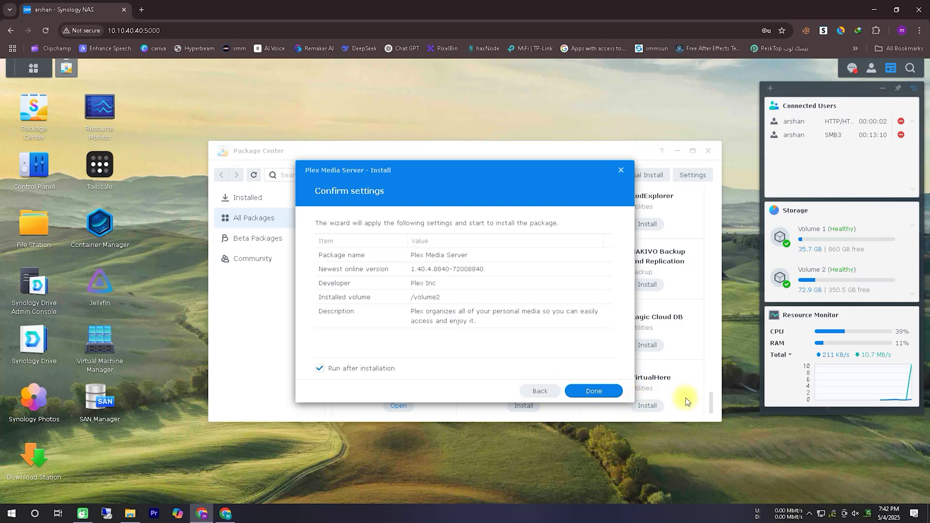
{"action": "left_click", "coordinate": [594, 391]}
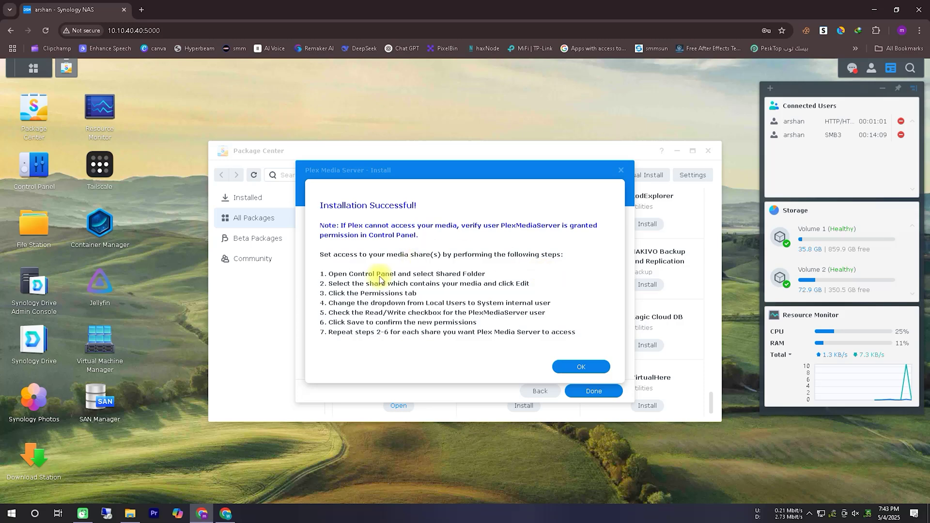
{"action": "left_click", "coordinate": [582, 367]}
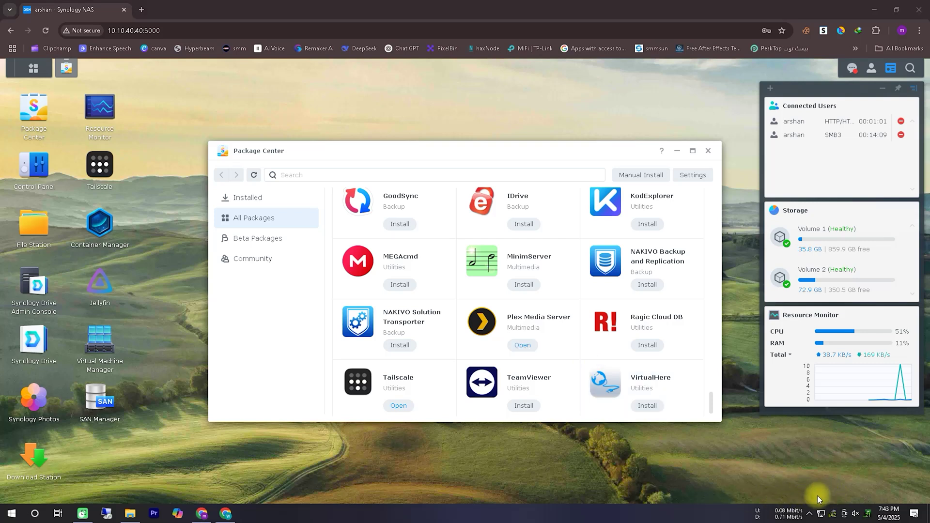
- Inspect the contents of the PlexMediaServer shared folder in File Station and close File Station
{"action": "left_click_drag", "start_coordinate": [13, 254], "coordinate": [52, 257]}
{"action": "left_click_drag", "start_coordinate": [45, 205], "coordinate": [16, 261]}
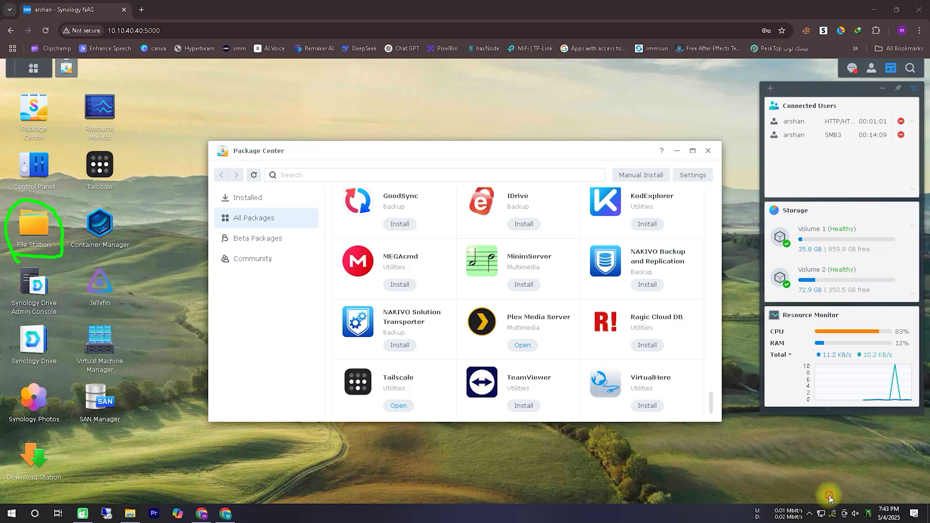
{"action": "double_click", "coordinate": [34, 225]}
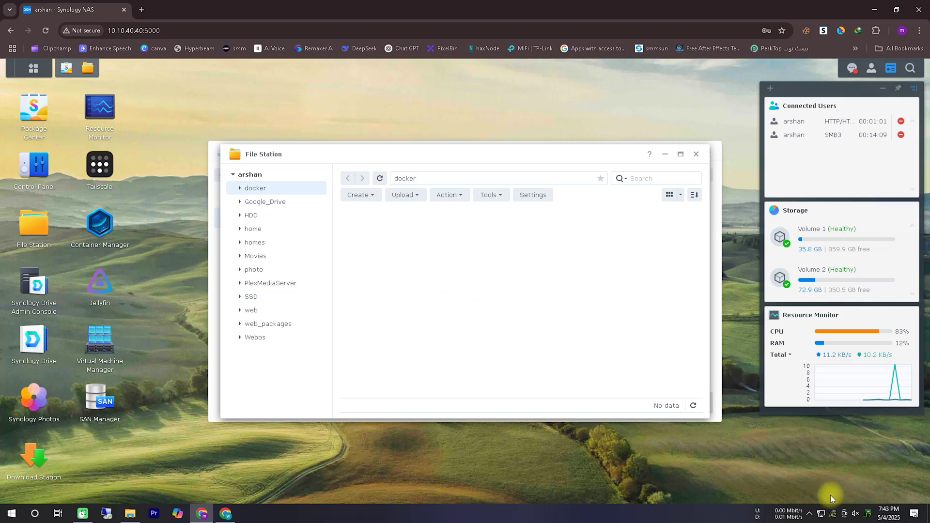
{"action": "mouse_move", "coordinate": [233, 293]}
{"action": "left_mouse_down"}
{"action": "mouse_move", "coordinate": [301, 291]}
{"action": "mouse_move", "coordinate": [260, 280]}
{"action": "left_mouse_up"}
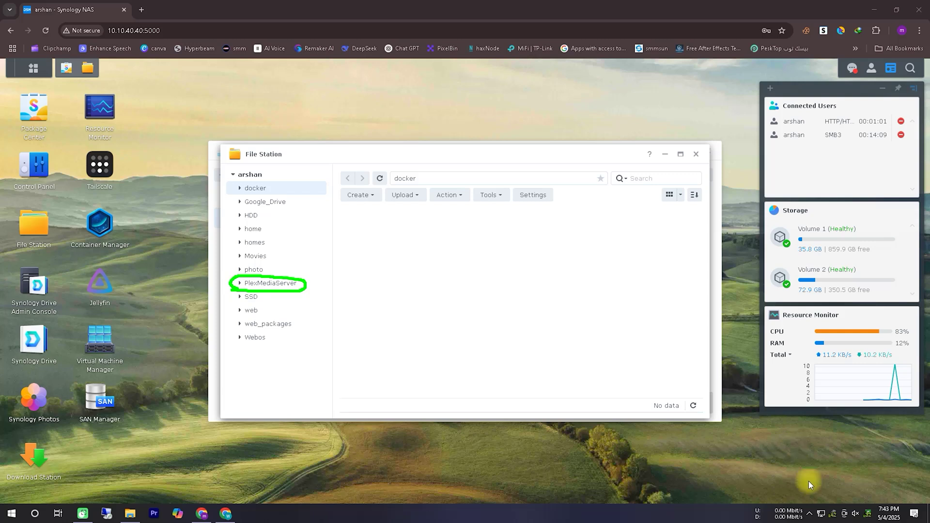
{"action": "left_click", "coordinate": [287, 284]}
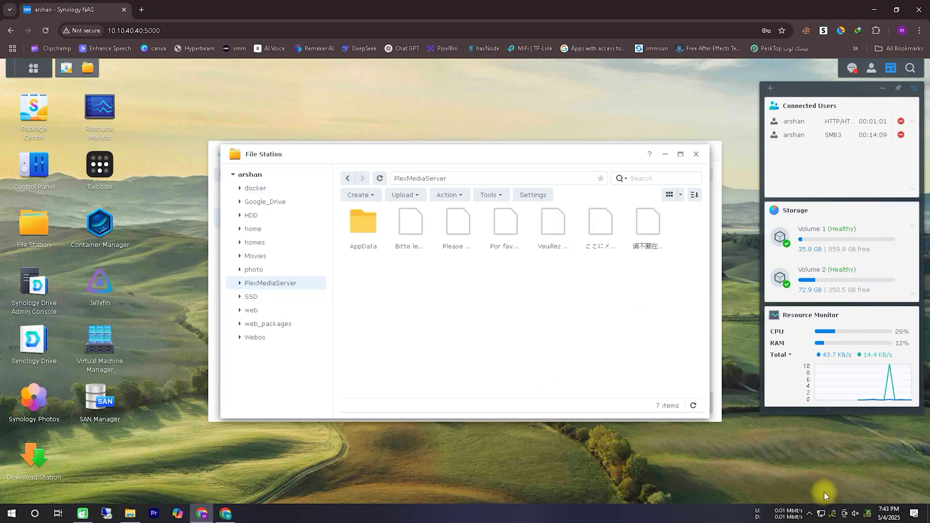
{"action": "mouse_move", "coordinate": [344, 262]}
{"action": "left_mouse_down"}
{"action": "mouse_move", "coordinate": [601, 270]}
{"action": "mouse_move", "coordinate": [635, 191]}
{"action": "mouse_move", "coordinate": [354, 196]}
{"action": "mouse_move", "coordinate": [359, 263]}
{"action": "mouse_move", "coordinate": [375, 266]}
{"action": "left_mouse_up"}
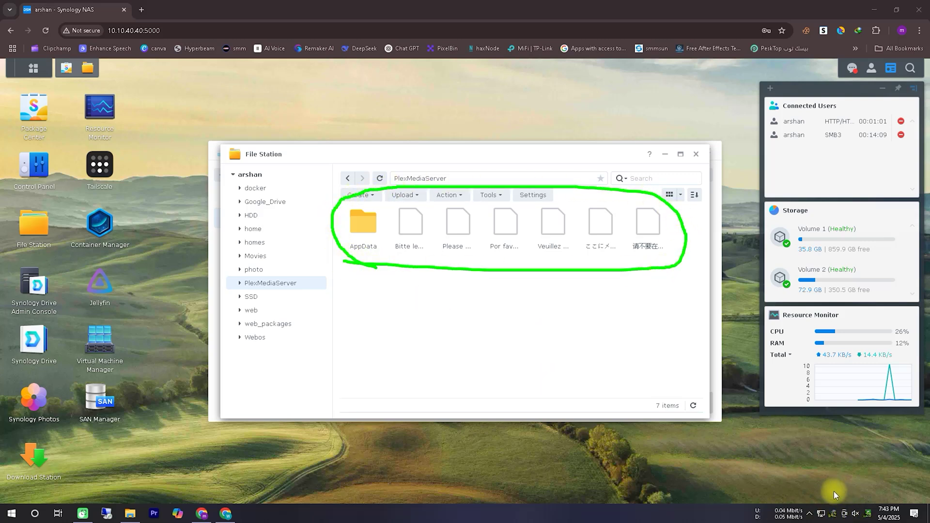
{"action": "key", "text": "Escape"}
{"action": "left_click", "coordinate": [304, 287]}
{"action": "left_click", "coordinate": [696, 154]}
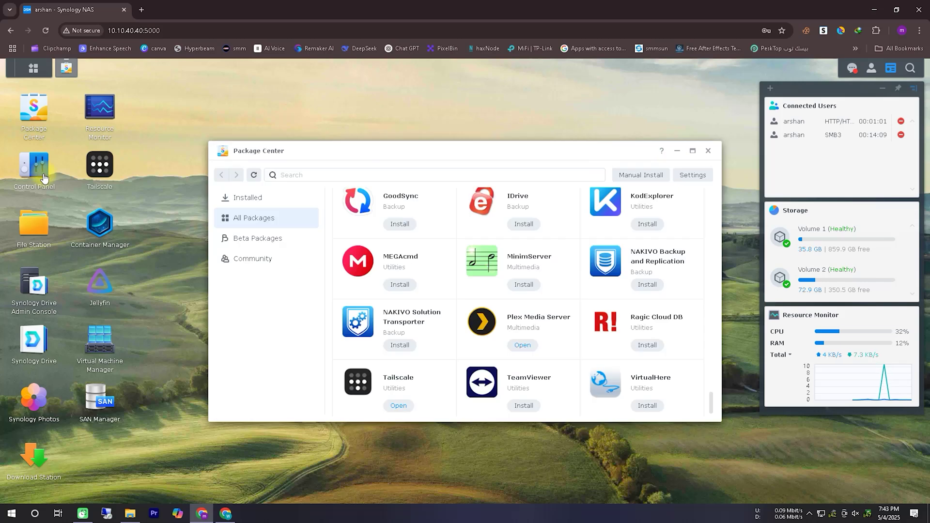
- Open the PlexMediaServer shared folder for editing from the Shared Folder settings in Control Panel
{"action": "left_click", "coordinate": [34, 167]}
{"action": "left_click", "coordinate": [143, 155]}
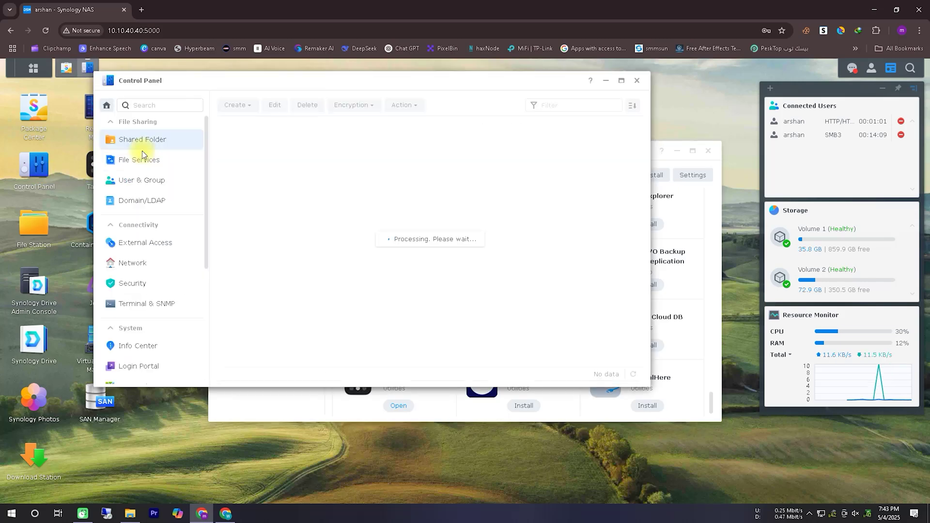
{"action": "left_click", "coordinate": [322, 306]}
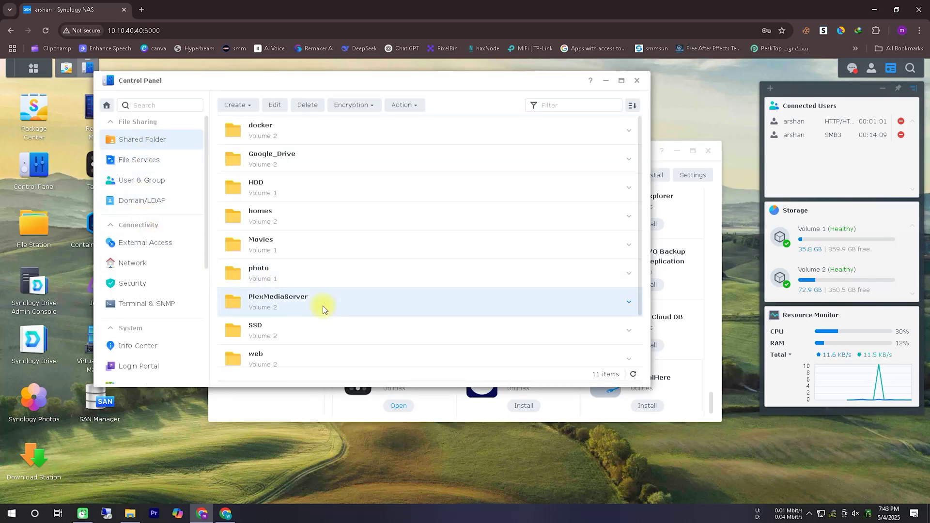
{"action": "left_click", "coordinate": [415, 109]}
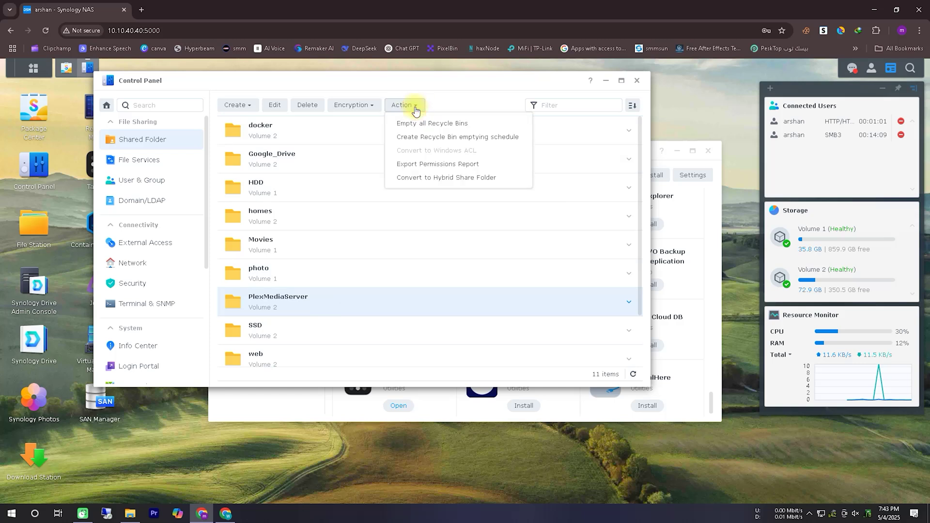
{"action": "right_click", "coordinate": [332, 305]}
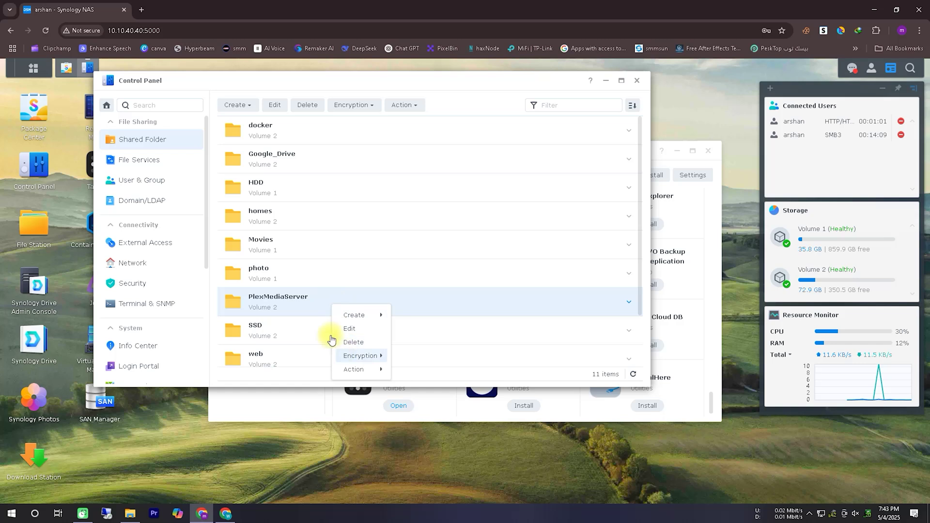
{"action": "left_click", "coordinate": [301, 303]}
{"action": "scroll", "coordinate": [321, 305], "scroll_direction": "down", "scroll_amount": 3}
{"action": "right_click", "coordinate": [368, 203]}
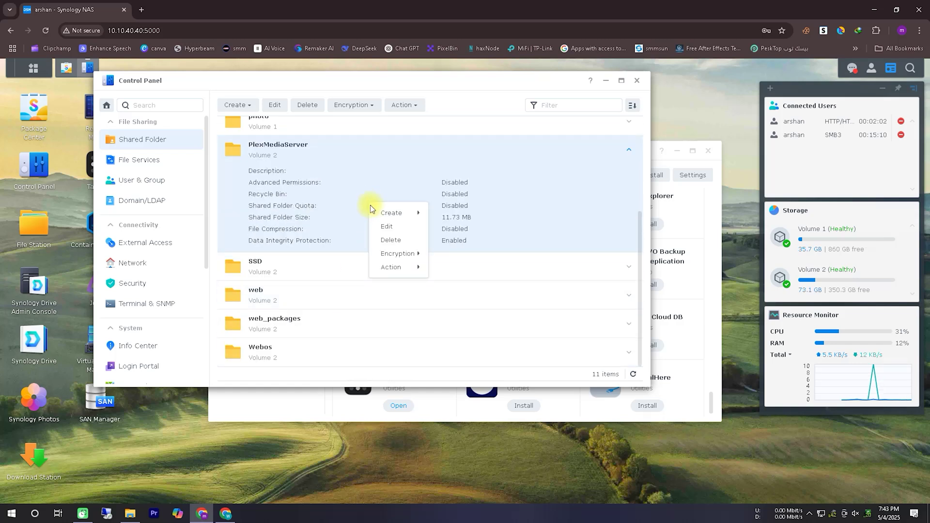
{"action": "left_click", "coordinate": [395, 231]}
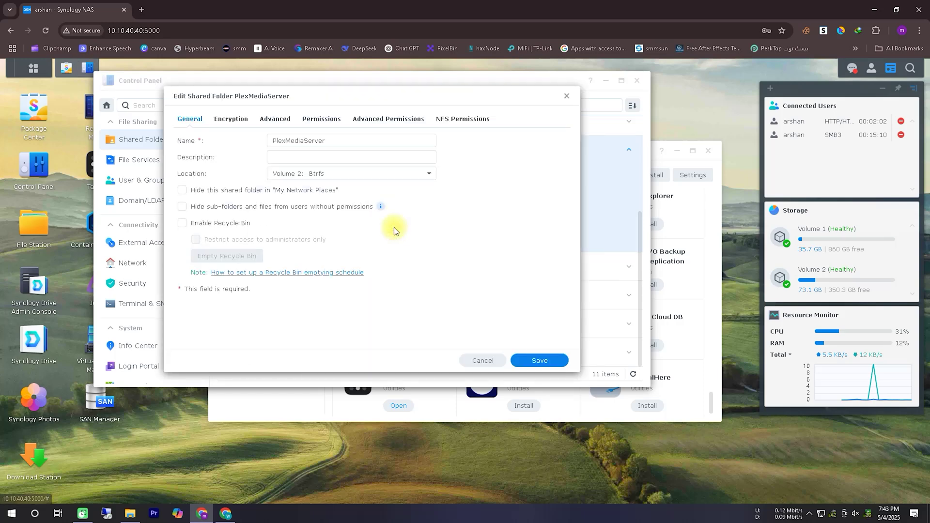
{"action": "left_click", "coordinate": [824, 492]}
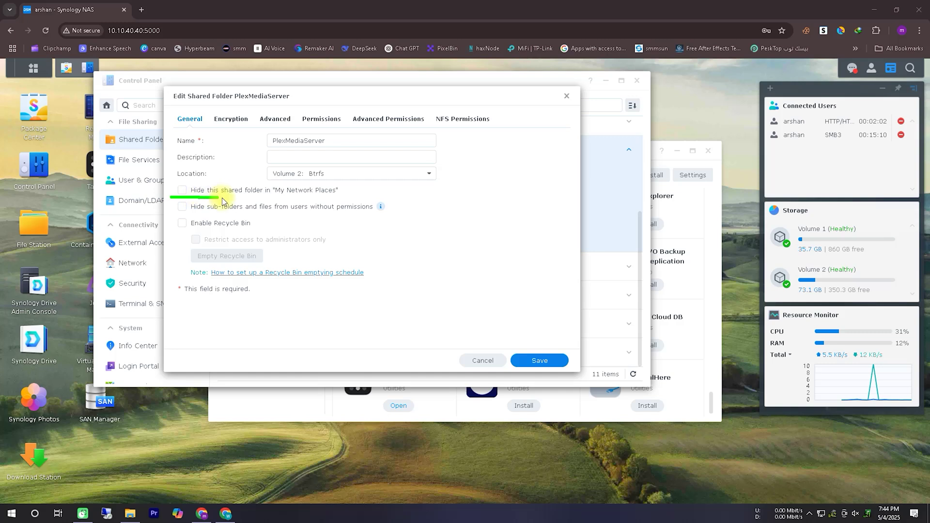
{"action": "left_click_drag", "start_coordinate": [297, 187], "coordinate": [176, 188]}
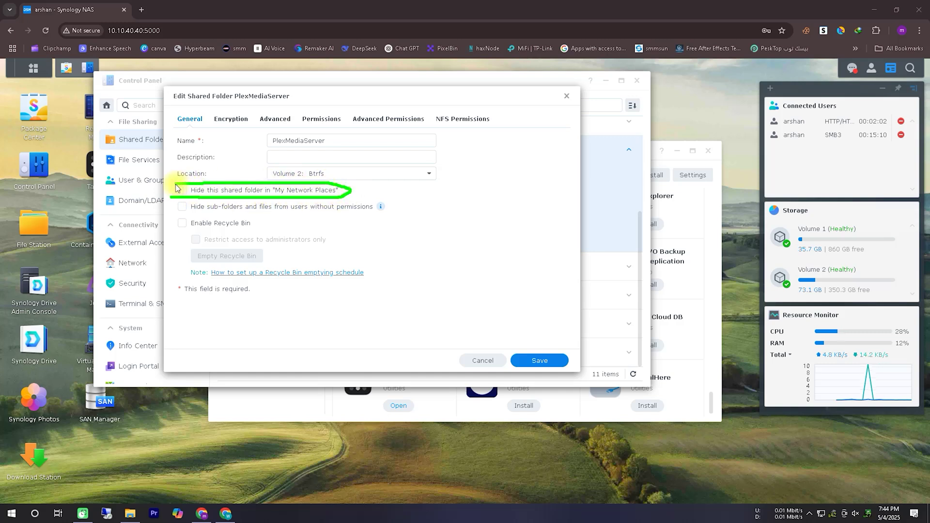
- Hide the PlexMediaServer shared folder in "My Network Places" and save the folder settings
{"action": "left_click", "coordinate": [827, 499]}
{"action": "left_click", "coordinate": [182, 190]}
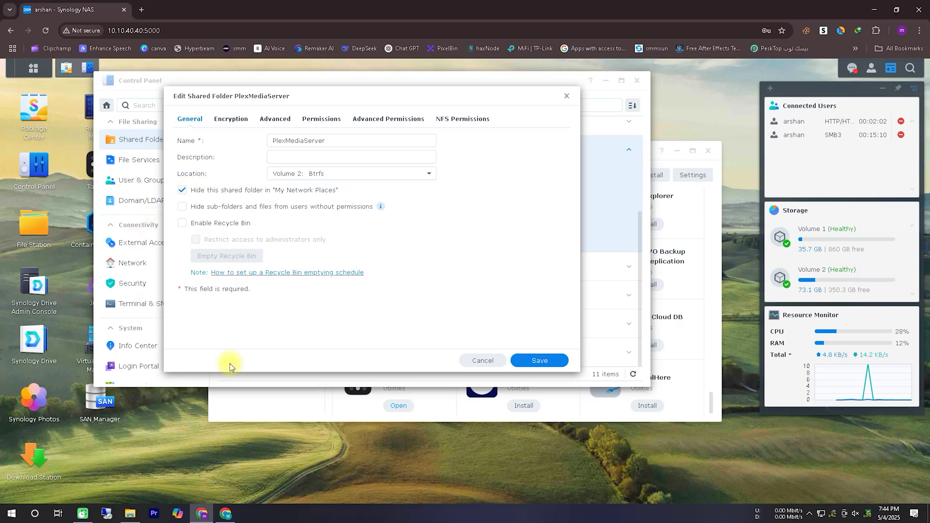
{"action": "left_click", "coordinate": [540, 361]}
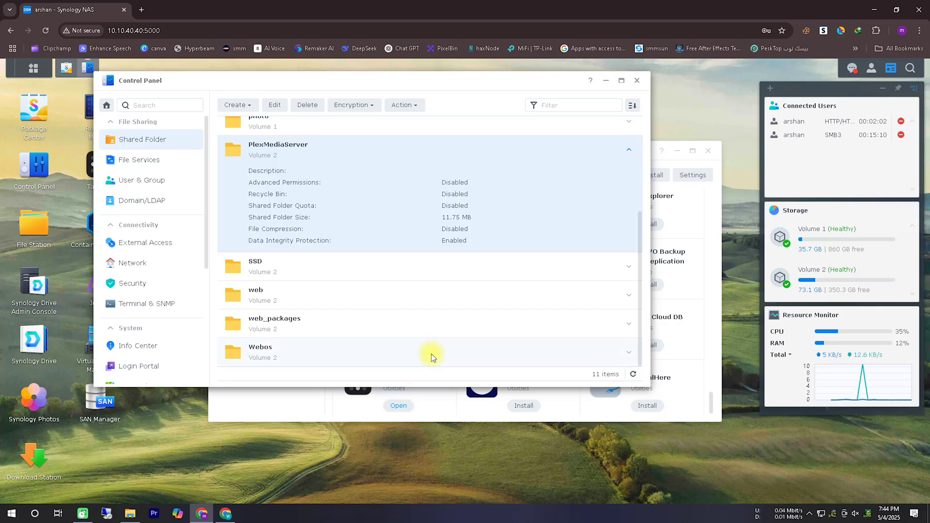
- Open the Movies shared folder on Volume 1 for editing
{"action": "scroll", "coordinate": [470, 300], "scroll_direction": "up", "scroll_amount": 3}
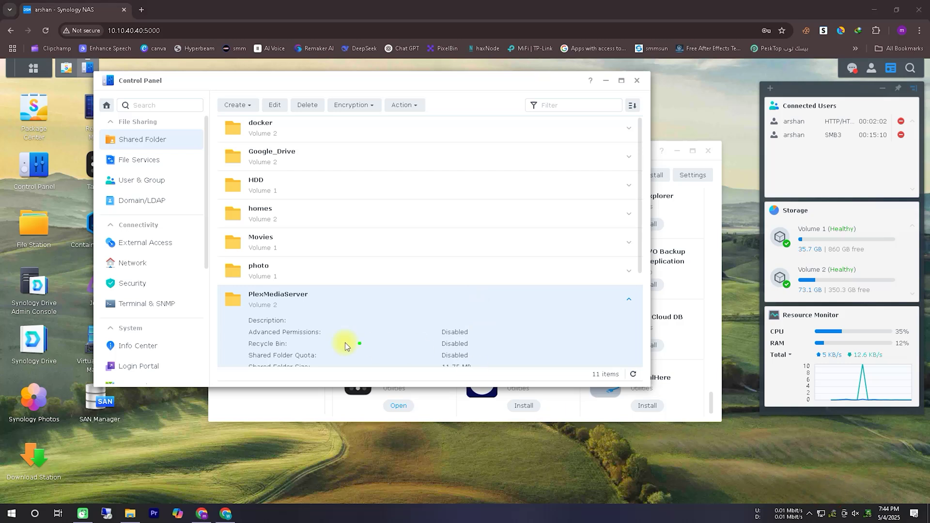
{"action": "left_click_drag", "start_coordinate": [225, 257], "coordinate": [370, 240]}
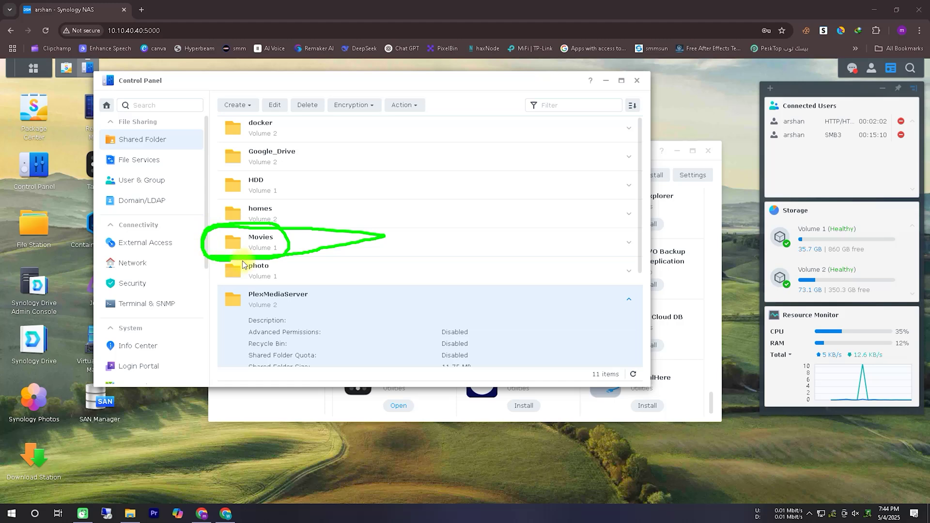
{"action": "left_click", "coordinate": [830, 497]}
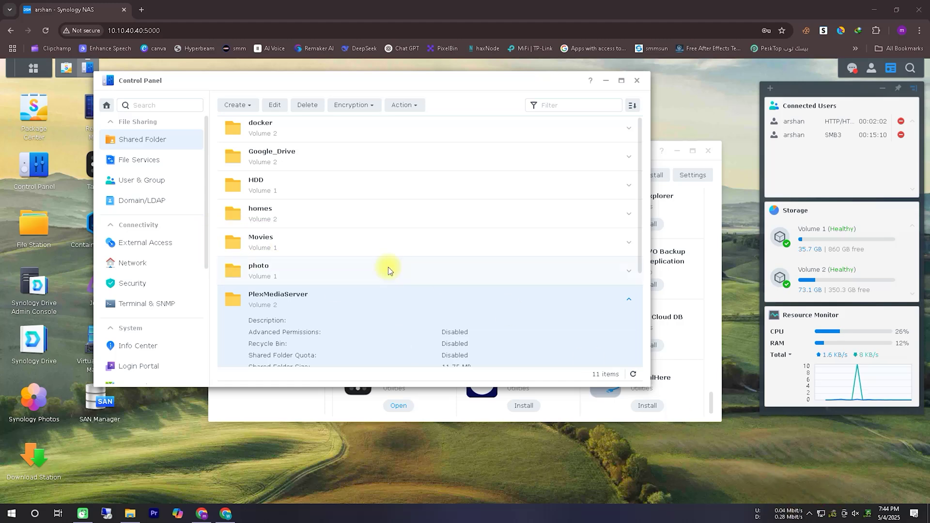
{"action": "right_click", "coordinate": [263, 243]}
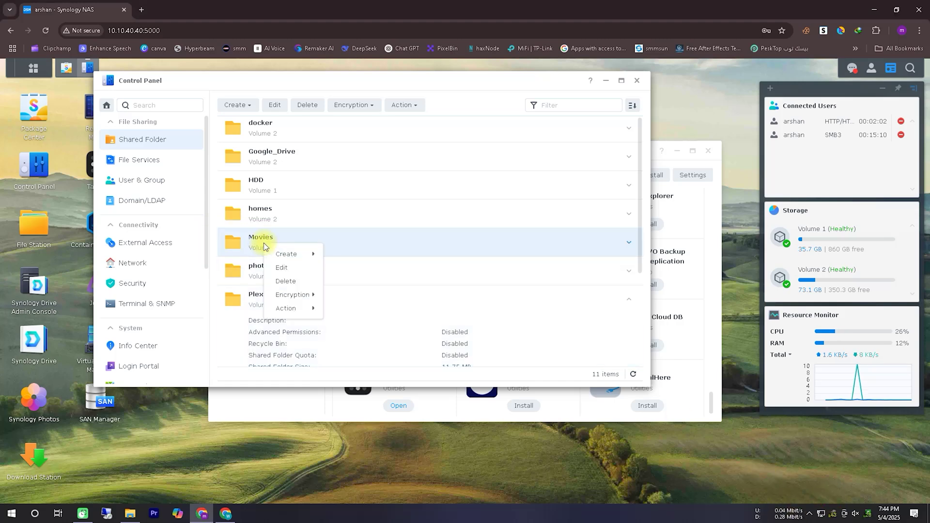
{"action": "left_click", "coordinate": [273, 268]}
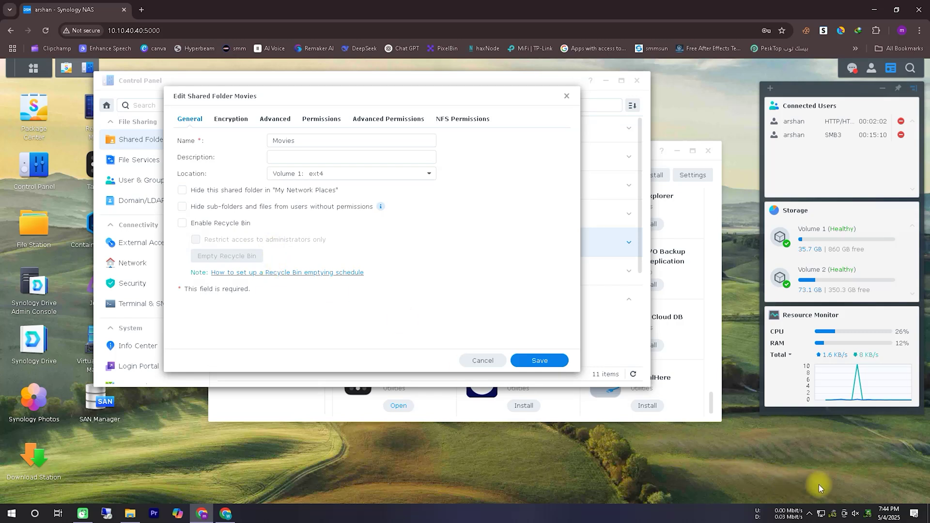
{"action": "left_click", "coordinate": [834, 496]}
- Show the Movies folder's permissions for the System internal user category
{"action": "left_click_drag", "start_coordinate": [302, 128], "coordinate": [343, 126]}
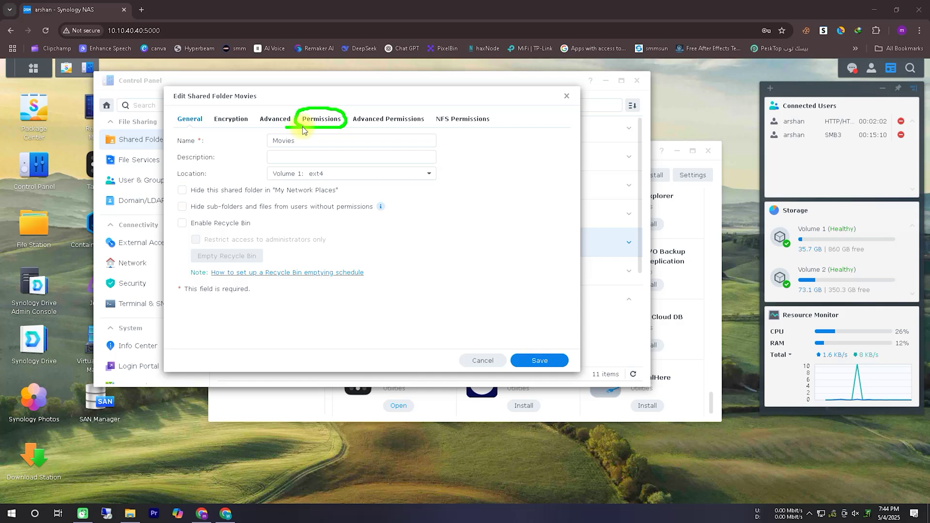
{"action": "left_click", "coordinate": [835, 495]}
{"action": "left_click", "coordinate": [322, 120]}
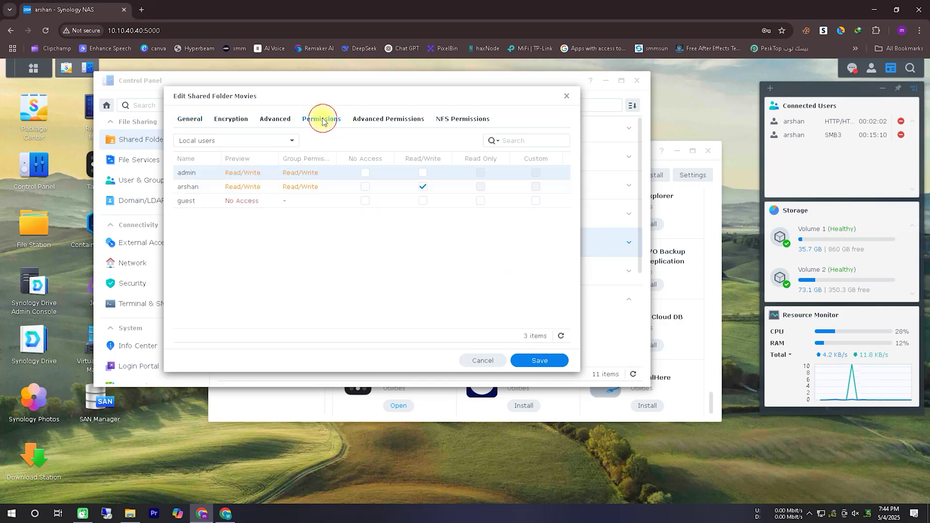
{"action": "left_click", "coordinate": [834, 495]}
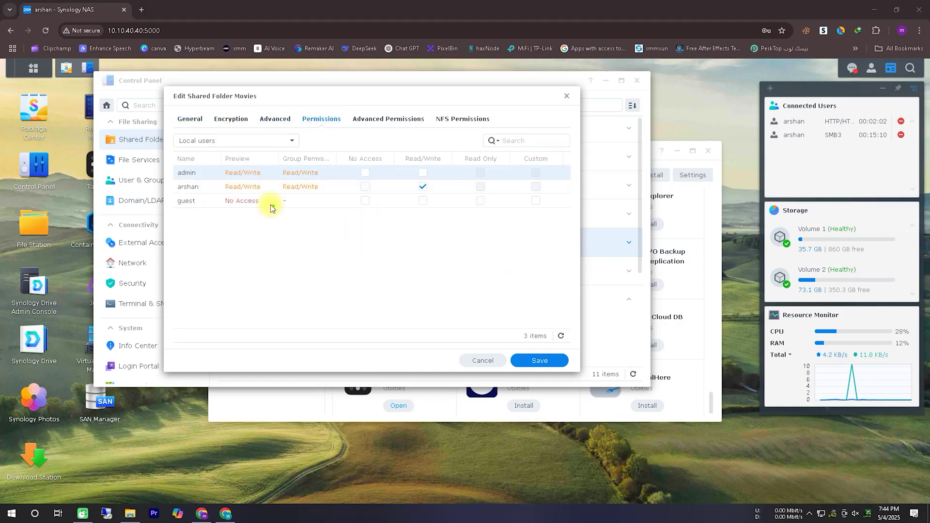
{"action": "mouse_move", "coordinate": [299, 151]}
{"action": "left_mouse_down"}
{"action": "mouse_move", "coordinate": [228, 127]}
{"action": "mouse_move", "coordinate": [169, 138]}
{"action": "mouse_move", "coordinate": [175, 153]}
{"action": "left_mouse_up"}
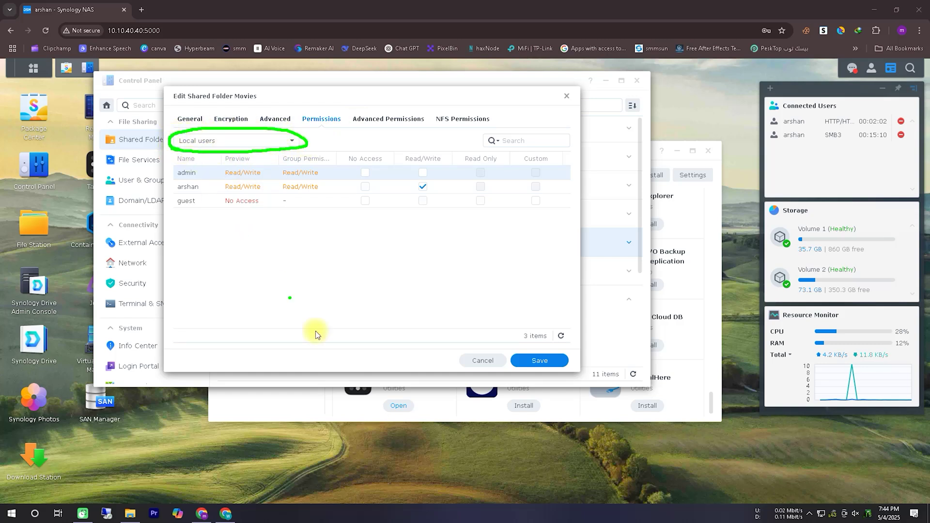
{"action": "left_click", "coordinate": [828, 495]}
{"action": "left_click", "coordinate": [289, 140]}
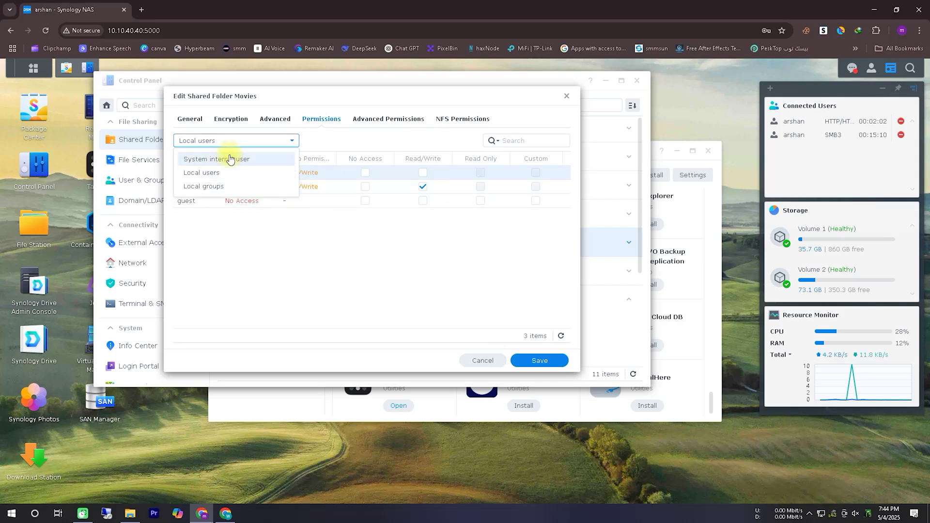
{"action": "left_click", "coordinate": [199, 158]}
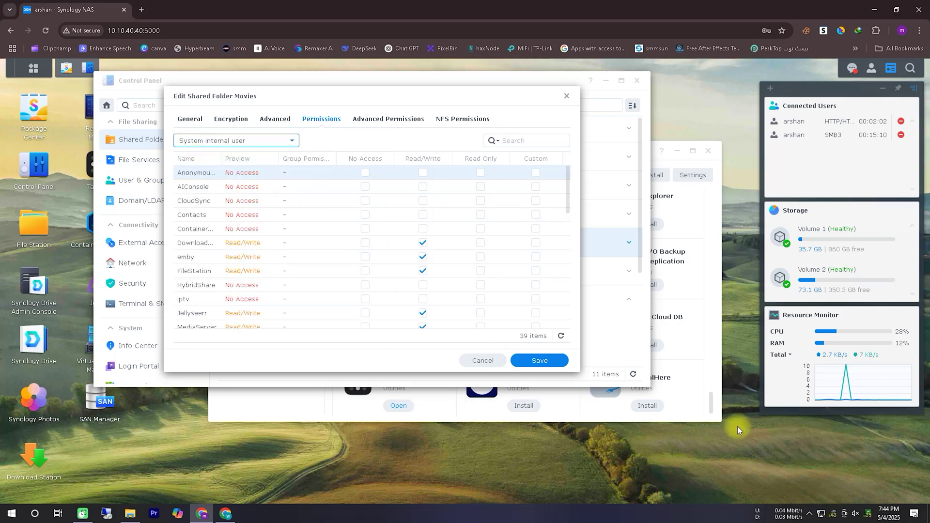
- Widen the Name column and give the PlexMediaServer internal user Read/Write permission on the Movies folder
{"action": "left_click", "coordinate": [832, 493]}
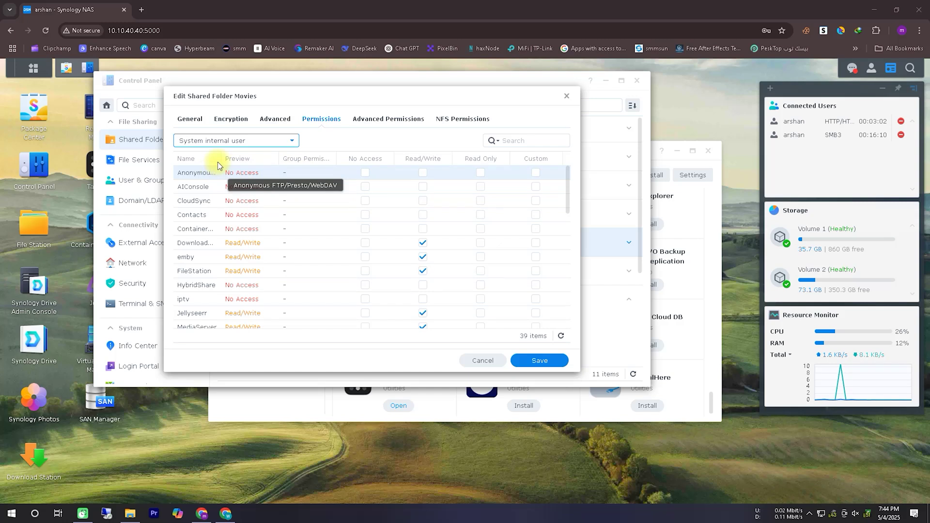
{"action": "left_click_drag", "start_coordinate": [221, 158], "coordinate": [242, 162]}
{"action": "scroll", "coordinate": [242, 221], "scroll_direction": "down", "scroll_amount": 3}
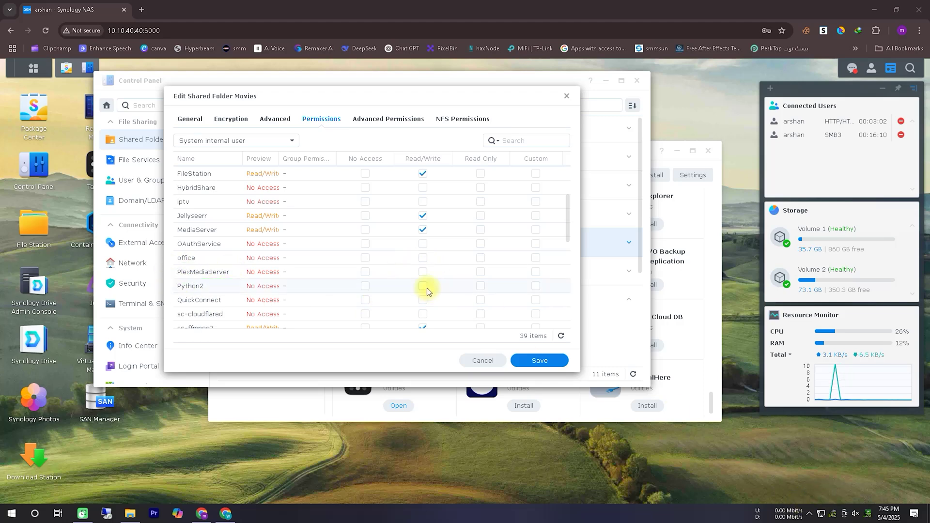
{"action": "left_click", "coordinate": [423, 271]}
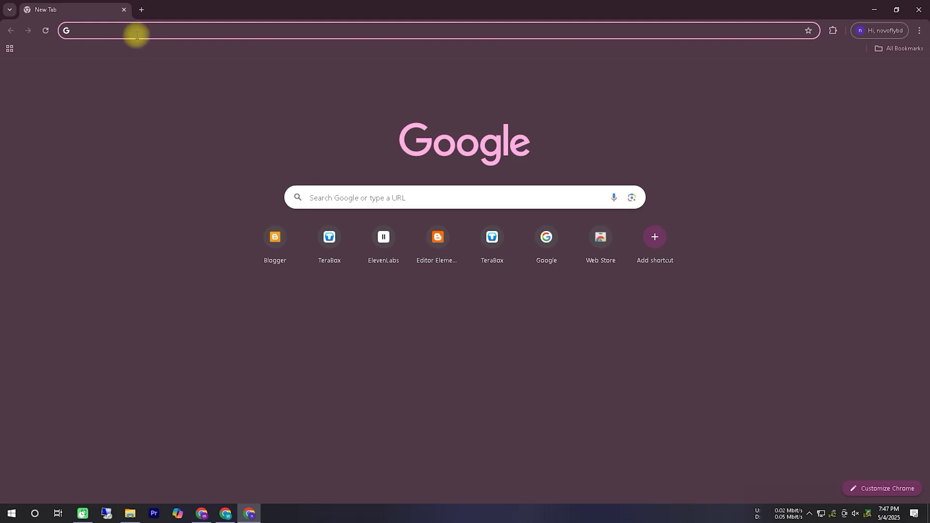
- Open the Plex web page in the browser and sign in to Plex Web with the existing account
{"action": "right_click", "coordinate": [150, 30]}
{"action": "left_click", "coordinate": [211, 130]}
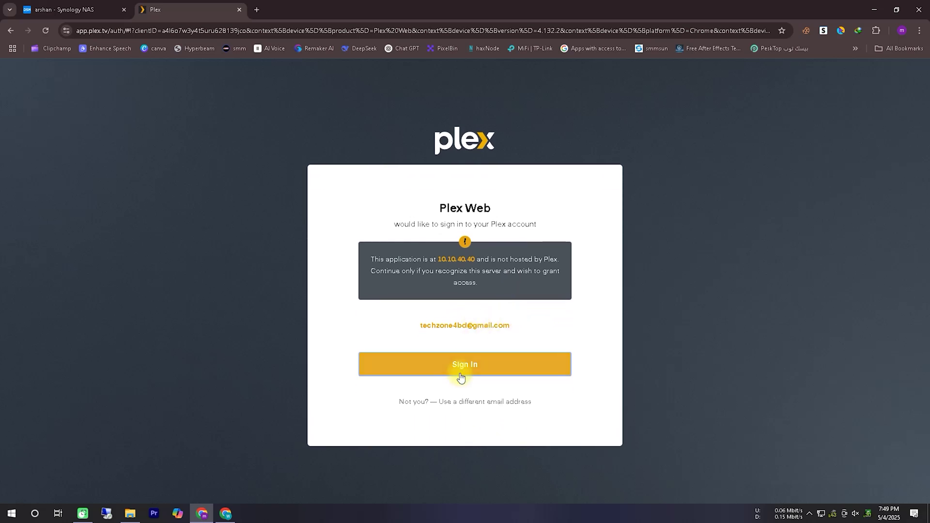
{"action": "left_click", "coordinate": [467, 371]}
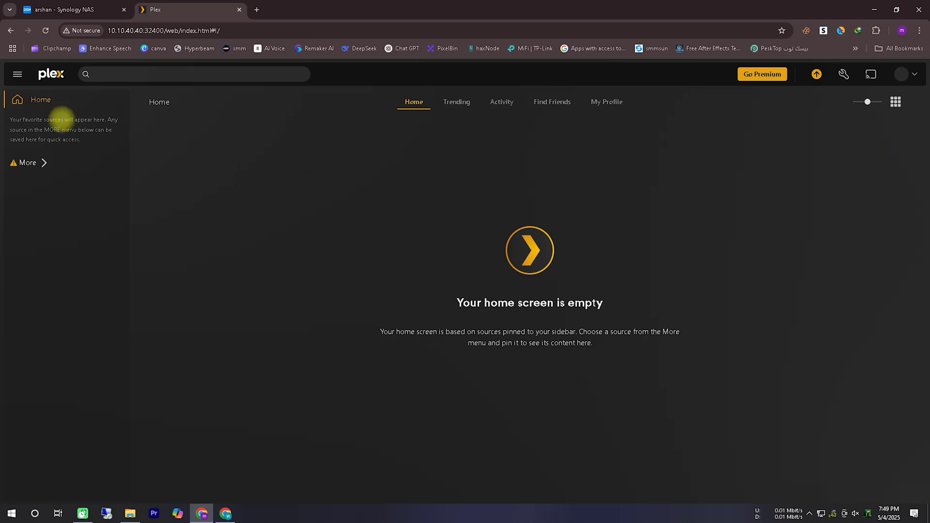
- Show the additional Plex sources in the sidebar and view the Movies & Shows catalogue
{"action": "left_click", "coordinate": [17, 75]}
{"action": "left_click", "coordinate": [18, 76]}
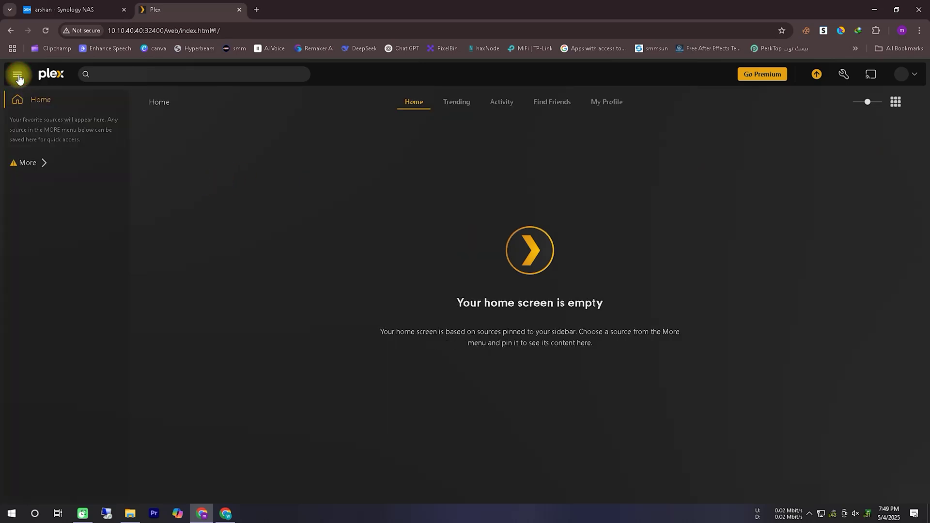
{"action": "left_click", "coordinate": [40, 165]}
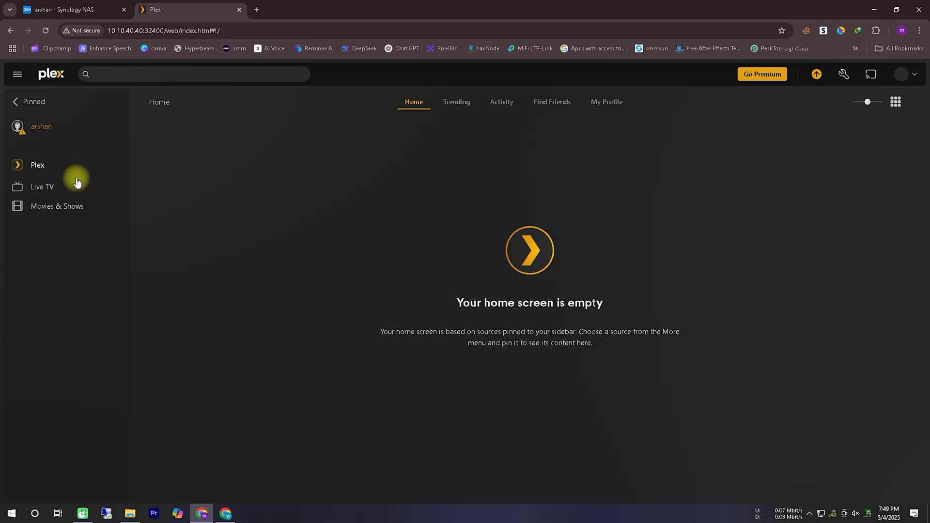
{"action": "left_click", "coordinate": [77, 208]}
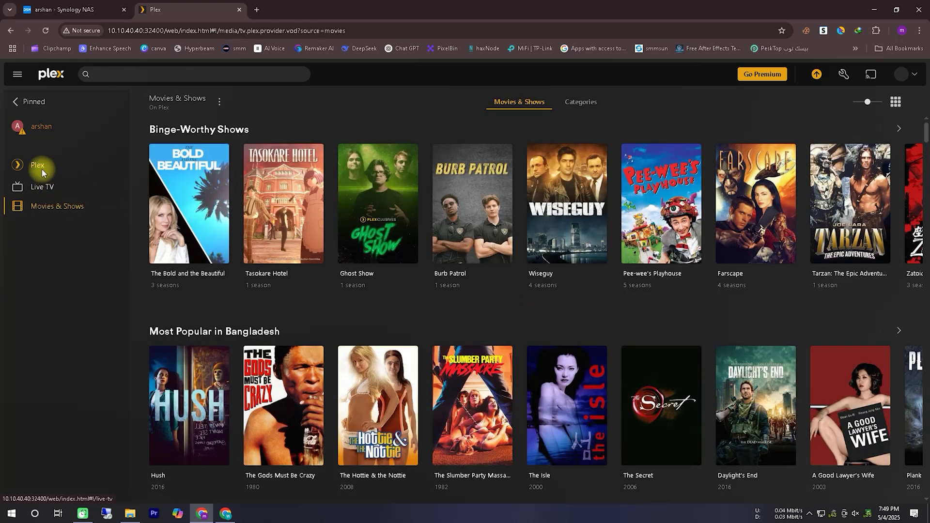
- Start a new Movies-type library named Movies on the server and begin browsing for its media folder
{"action": "left_click", "coordinate": [40, 126]}
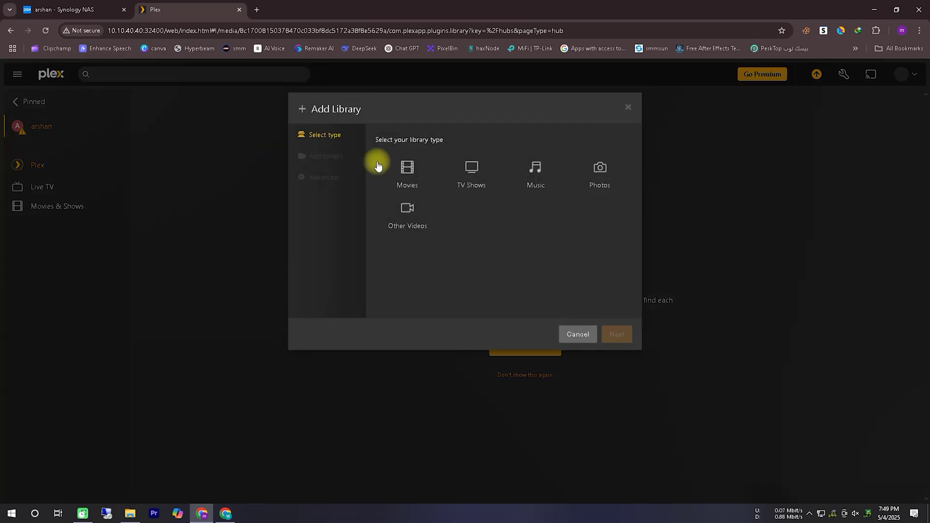
{"action": "left_click", "coordinate": [396, 170]}
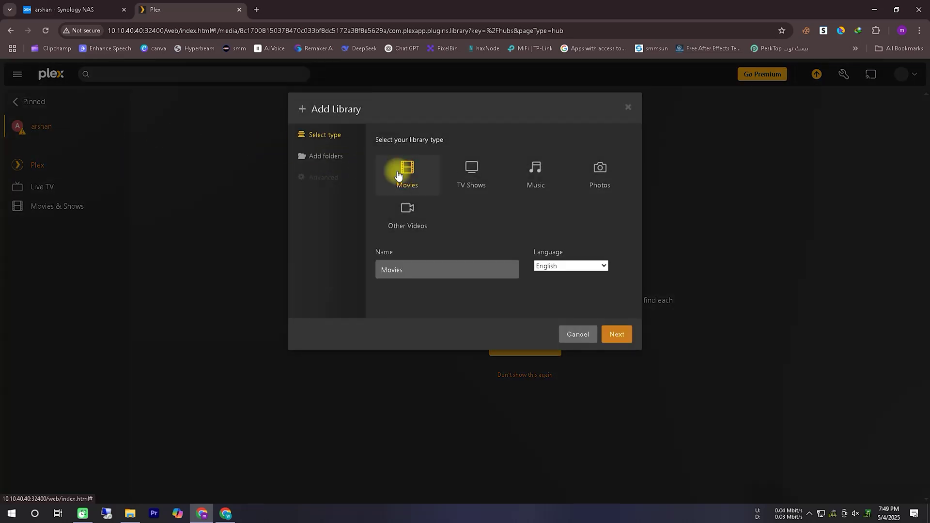
{"action": "left_click", "coordinate": [450, 274]}
{"action": "left_click", "coordinate": [603, 333]}
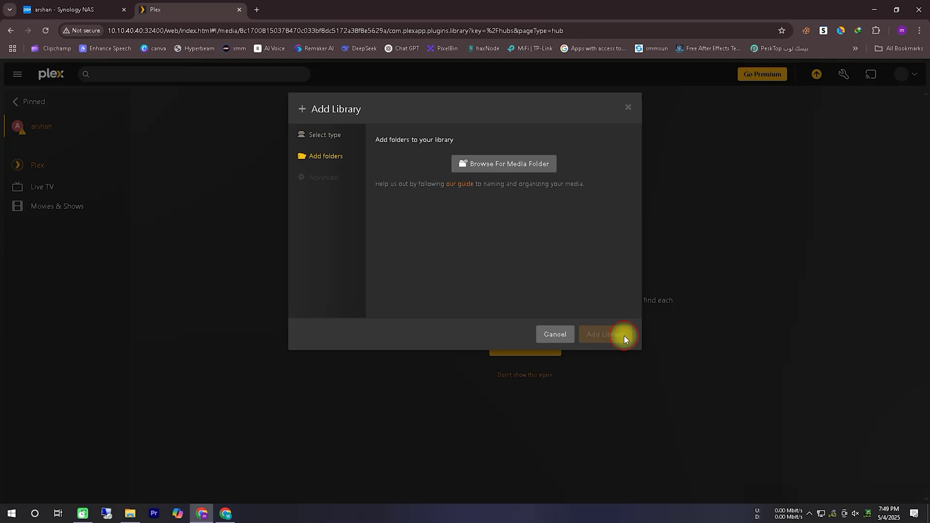
{"action": "left_click", "coordinate": [533, 164]}
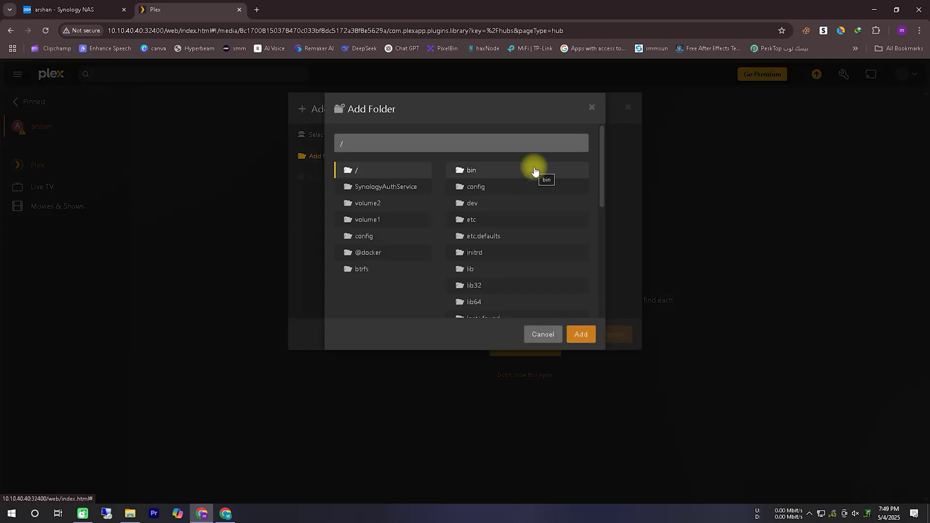
- Look through the folders on volume2 for the movie collection
{"action": "left_click", "coordinate": [377, 204]}
{"action": "mouse_move", "coordinate": [602, 182]}
{"action": "left_mouse_down"}
{"action": "mouse_move", "coordinate": [606, 307]}
{"action": "mouse_move", "coordinate": [613, 177]}
{"action": "left_mouse_up"}
{"action": "scroll", "coordinate": [565, 204], "scroll_direction": "down", "scroll_amount": 10}
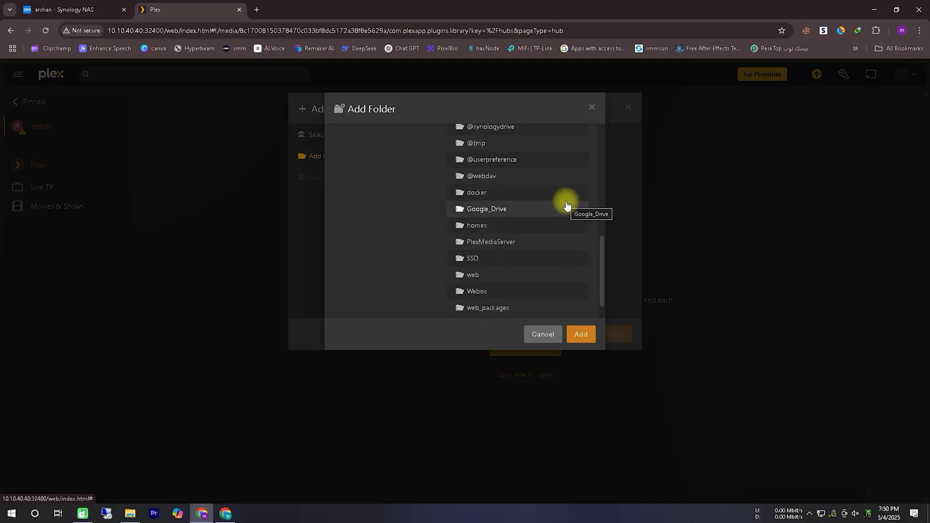
{"action": "scroll", "coordinate": [565, 205], "scroll_direction": "down", "scroll_amount": 1}
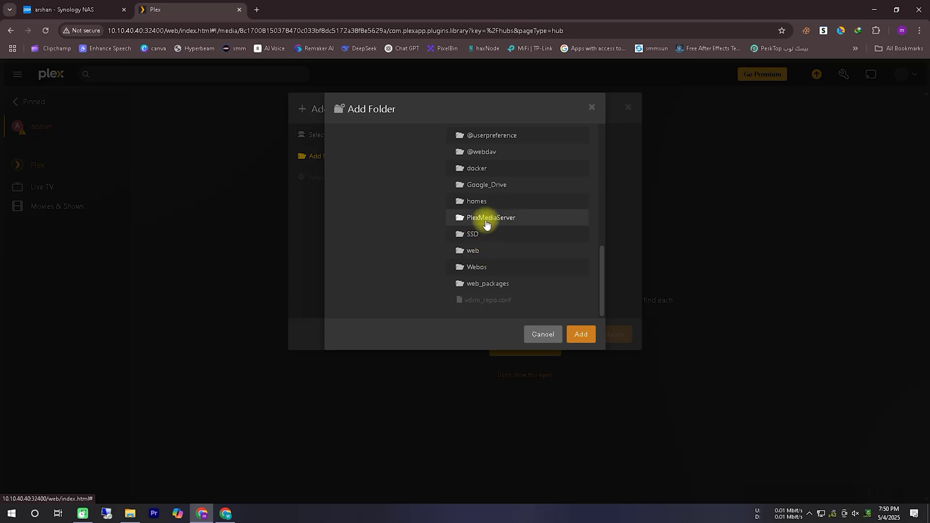
{"action": "scroll", "coordinate": [504, 235], "scroll_direction": "up", "scroll_amount": 10}
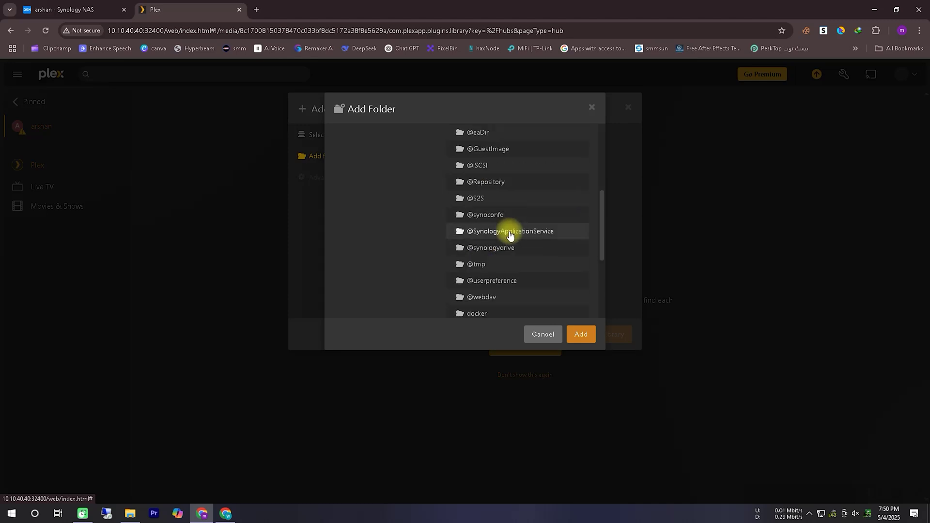
- Create the library with the folder /volume1/Movies/Bangla and permanently dismiss the unclaimed-server warning
{"action": "left_click", "coordinate": [372, 224]}
{"action": "scroll", "coordinate": [509, 233], "scroll_direction": "down", "scroll_amount": 5}
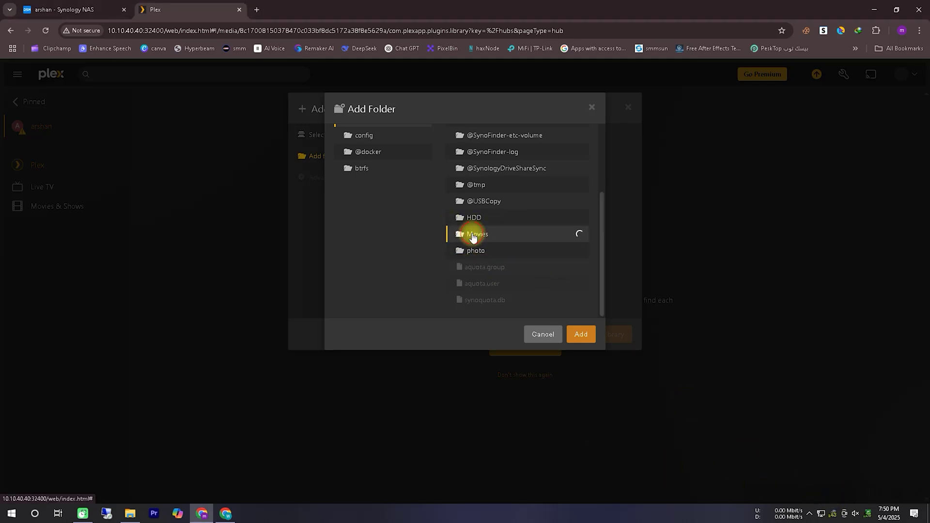
{"action": "left_click", "coordinate": [475, 234]}
{"action": "left_click", "coordinate": [492, 205]}
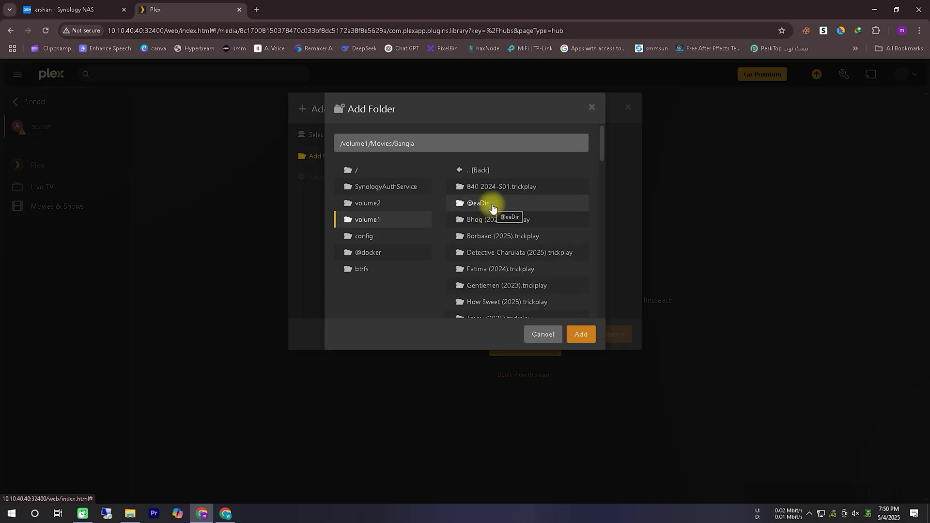
{"action": "left_click", "coordinate": [583, 338]}
{"action": "left_click", "coordinate": [609, 335]}
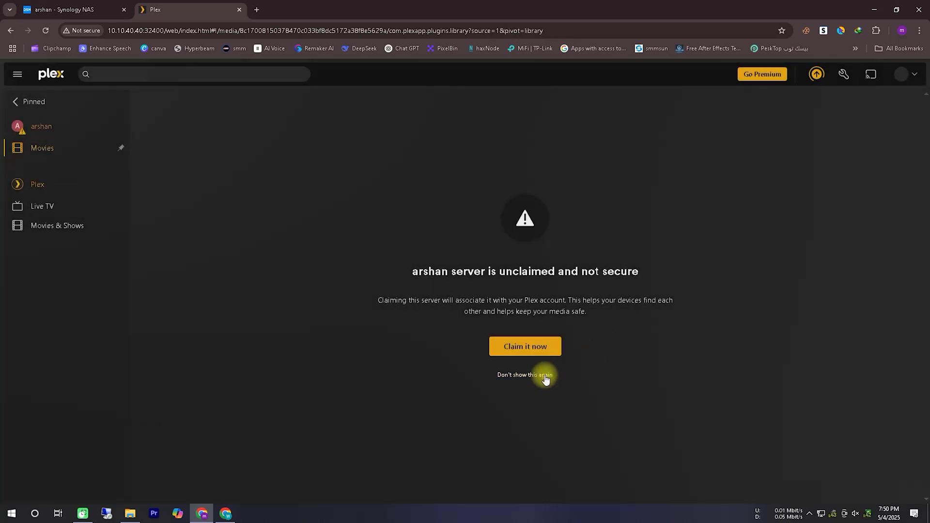
{"action": "left_click", "coordinate": [545, 376]}
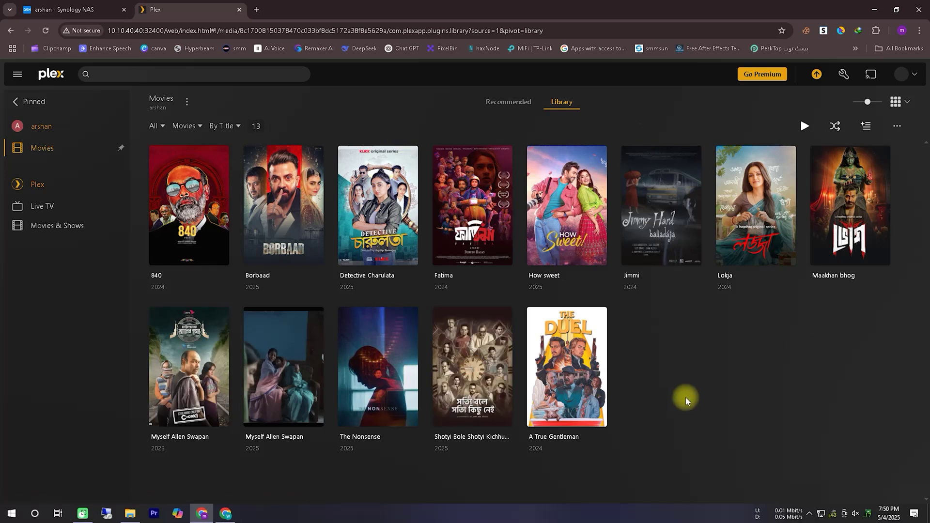
- Start another Movies-type library on the server, name it Hindi, and proceed to its folder selection
{"action": "left_click", "coordinate": [112, 126]}
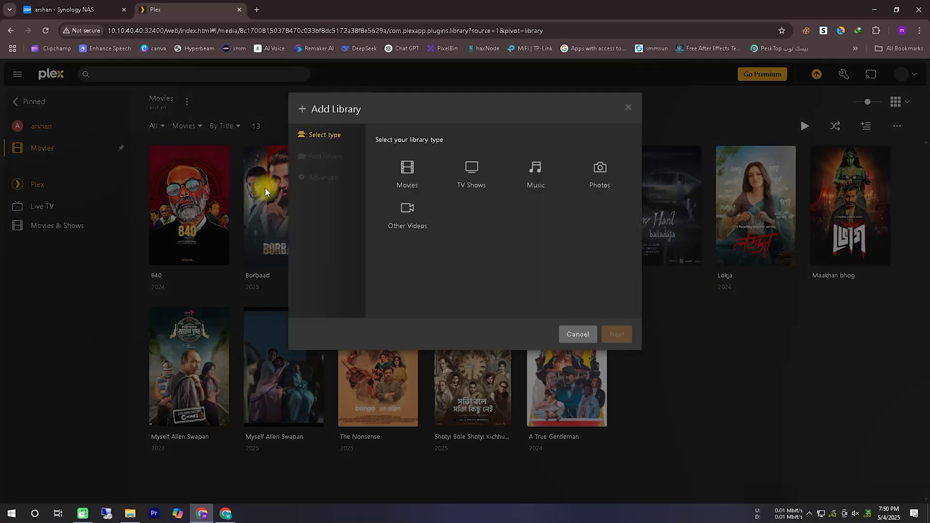
{"action": "left_click", "coordinate": [407, 170]}
{"action": "type", "text": "Hindi"}
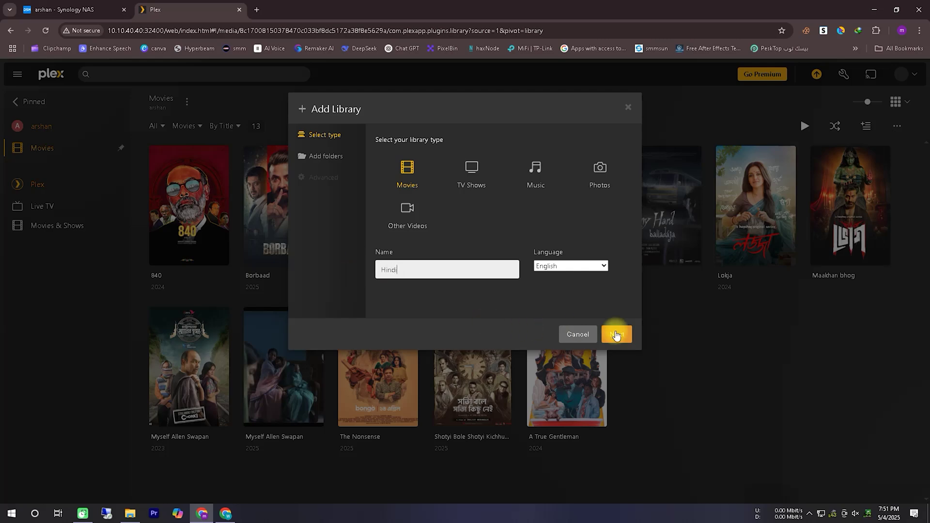
{"action": "left_click", "coordinate": [616, 334]}
- Add the folder /volume1/Movies/Hindi as the media source and create the Hindi library
{"action": "left_click", "coordinate": [519, 164]}
{"action": "left_click", "coordinate": [390, 220]}
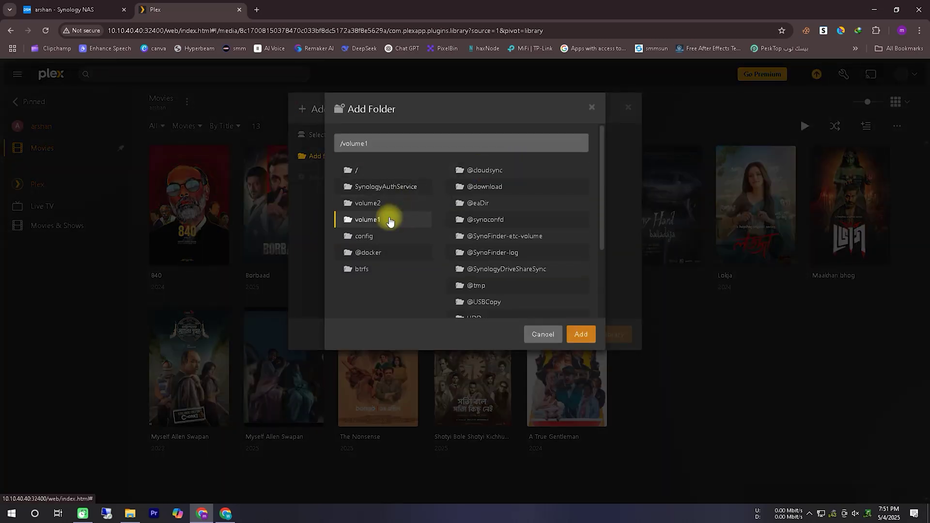
{"action": "scroll", "coordinate": [484, 227], "scroll_direction": "down", "scroll_amount": 3}
{"action": "left_click", "coordinate": [475, 233]}
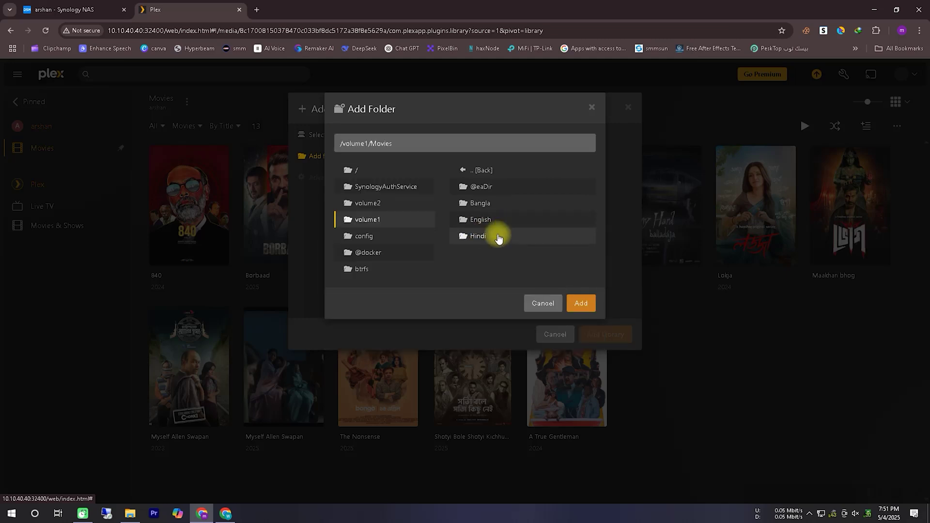
{"action": "left_click", "coordinate": [499, 238]}
{"action": "left_click", "coordinate": [582, 332]}
{"action": "left_click", "coordinate": [601, 334]}
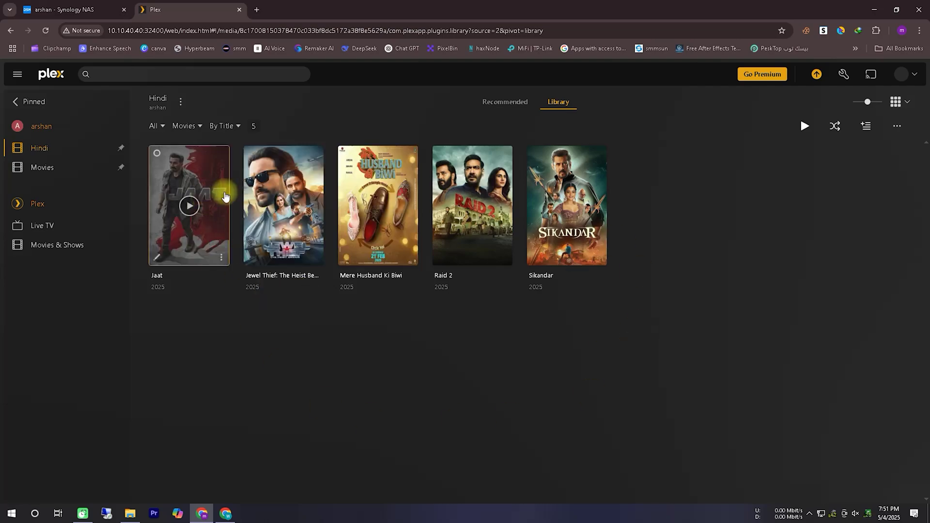
- View the details page of Jewel Thief: The Heist Begins, including its cast and reviews
{"action": "left_click", "coordinate": [291, 190]}
{"action": "scroll", "coordinate": [678, 263], "scroll_direction": "down", "scroll_amount": 2}
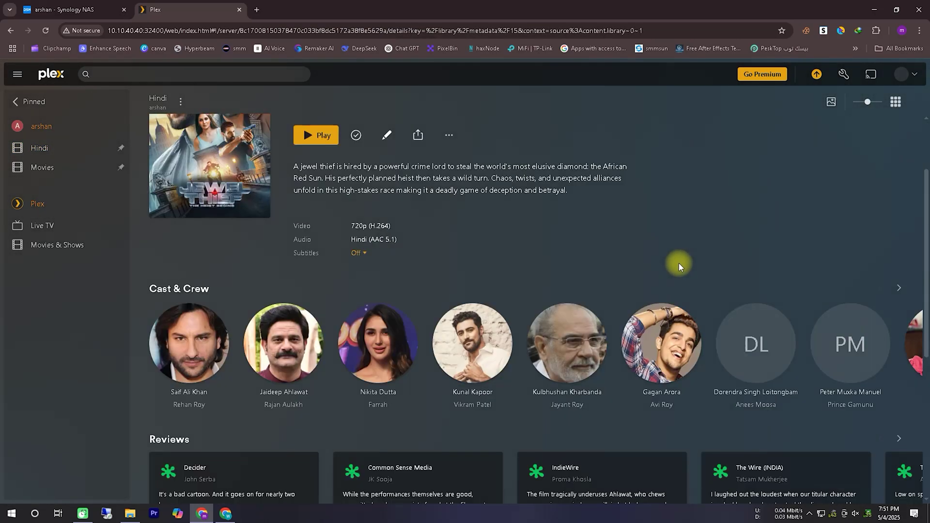
{"action": "scroll", "coordinate": [678, 263], "scroll_direction": "down", "scroll_amount": 5}
{"action": "scroll", "coordinate": [675, 318], "scroll_direction": "up", "scroll_amount": 7}
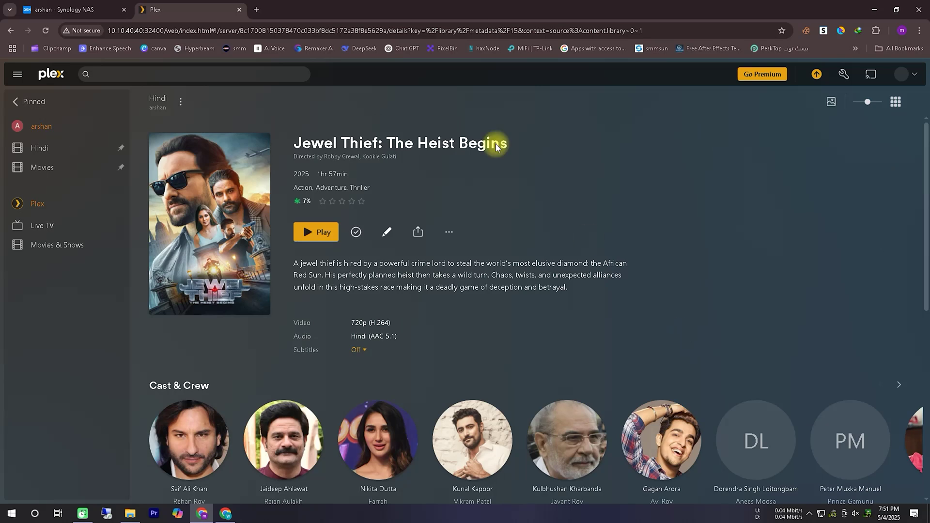
- Start another Movies-type library on the server, name it English, and proceed to its folder selection
{"action": "left_click", "coordinate": [112, 125]}
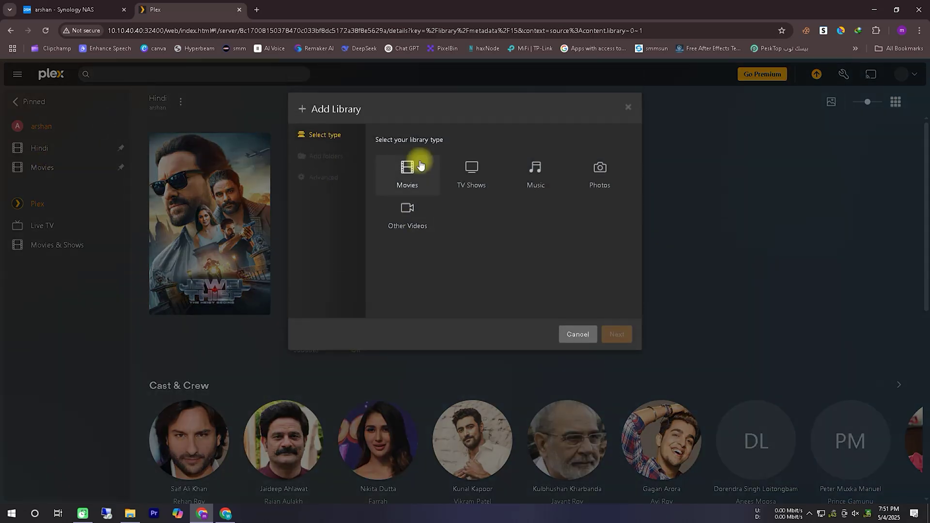
{"action": "left_click", "coordinate": [407, 172]}
{"action": "left_click_drag", "start_coordinate": [434, 279], "coordinate": [330, 267]}
{"action": "type", "text": "English"}
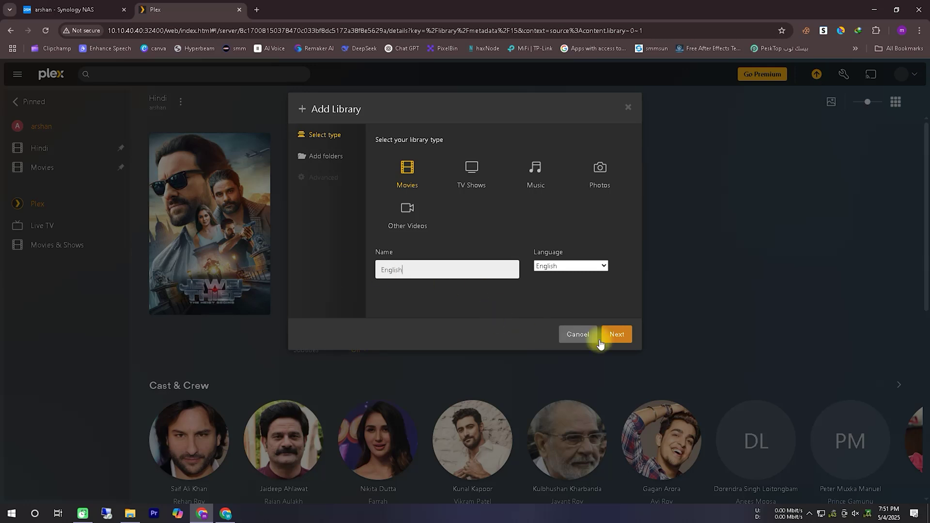
{"action": "left_click", "coordinate": [625, 340]}
- Add the folder /volume1/Movies/English as the media source and create the English library
{"action": "left_click", "coordinate": [504, 161]}
{"action": "left_click", "coordinate": [357, 213]}
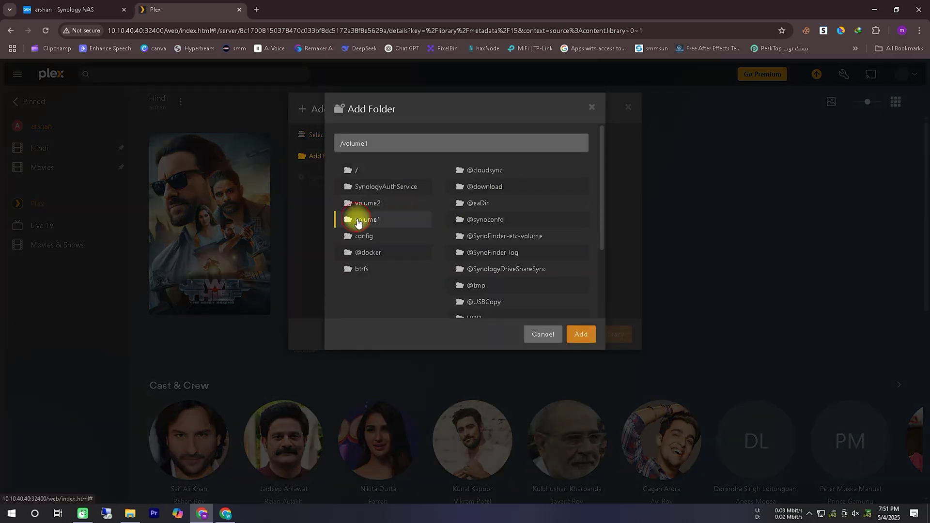
{"action": "scroll", "coordinate": [515, 261], "scroll_direction": "down", "scroll_amount": 5}
{"action": "left_click", "coordinate": [489, 236]}
{"action": "left_click", "coordinate": [490, 229]}
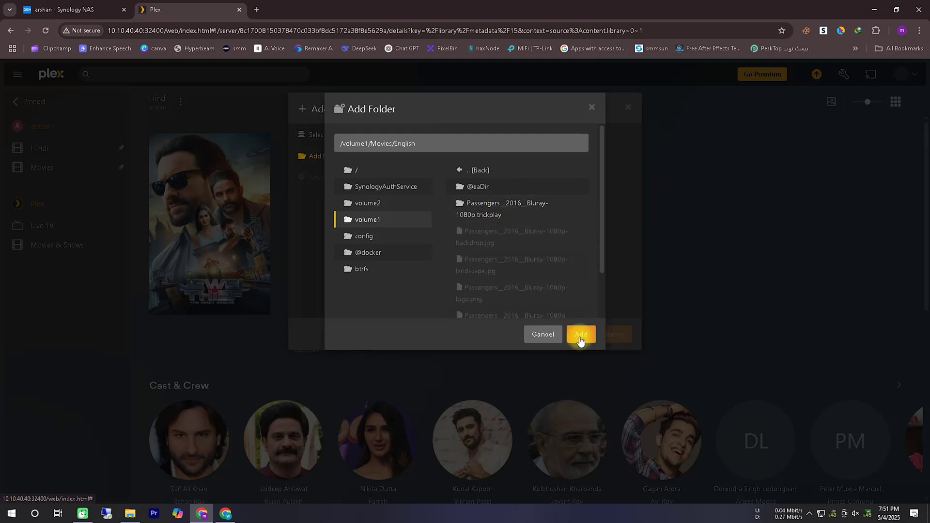
{"action": "left_click", "coordinate": [584, 332]}
{"action": "left_click", "coordinate": [603, 334]}
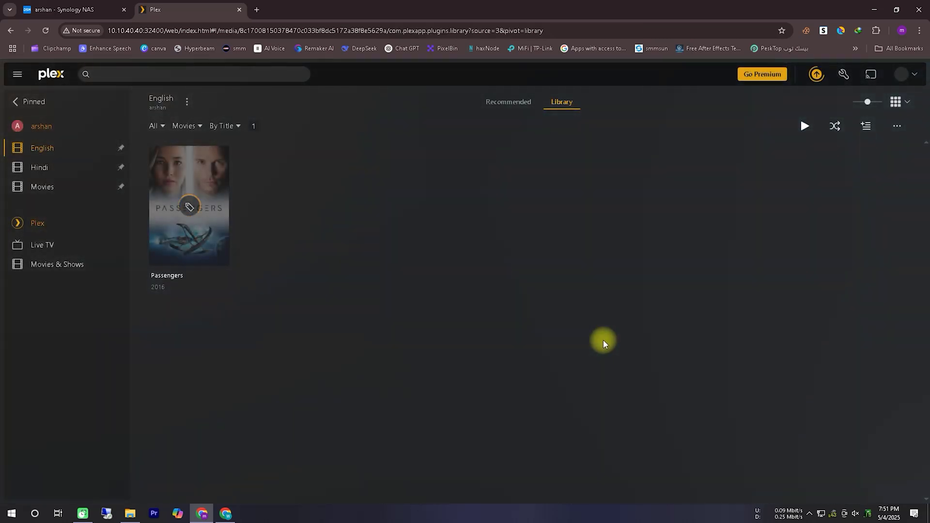
- View the Hindi library, and edit the pinned Movies library to rename it Bangla
{"action": "left_click", "coordinate": [39, 167]}
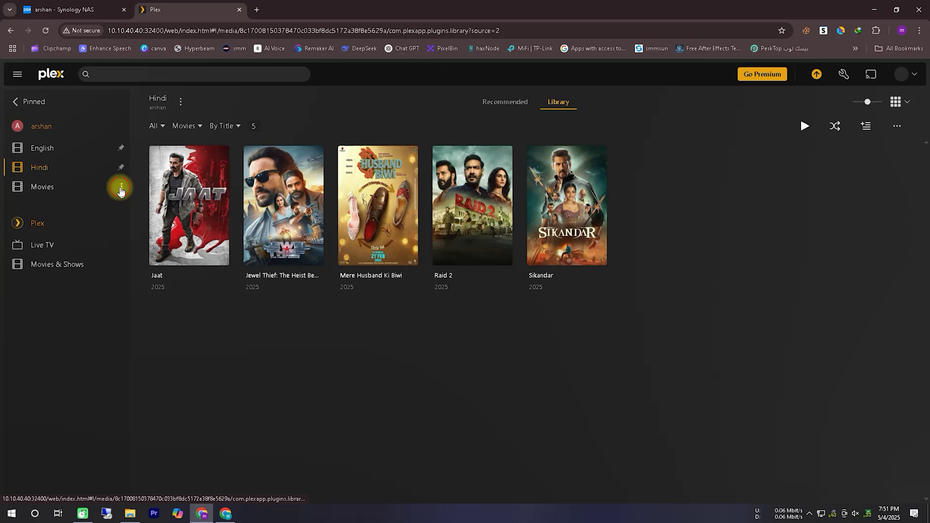
{"action": "left_click", "coordinate": [121, 189]}
{"action": "mouse_move", "coordinate": [156, 250]}
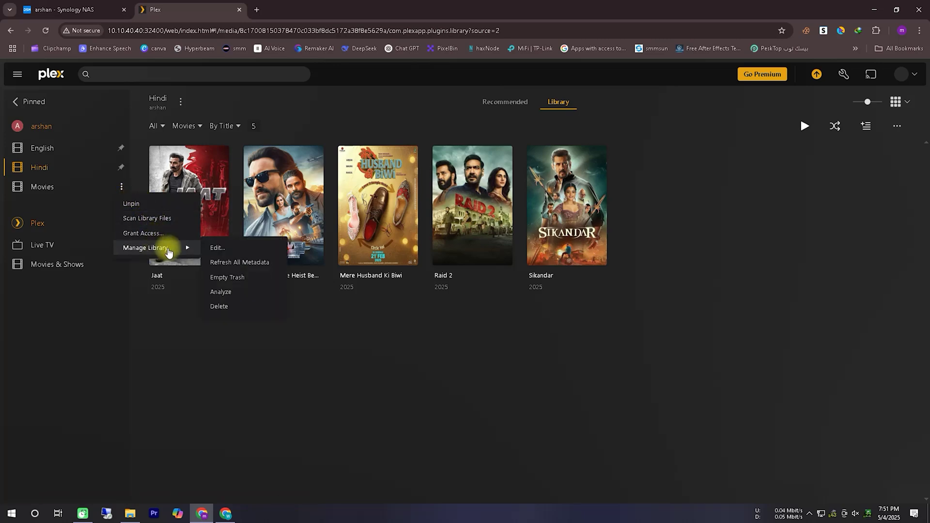
{"action": "left_click", "coordinate": [217, 248]}
{"action": "double_click", "coordinate": [415, 289]}
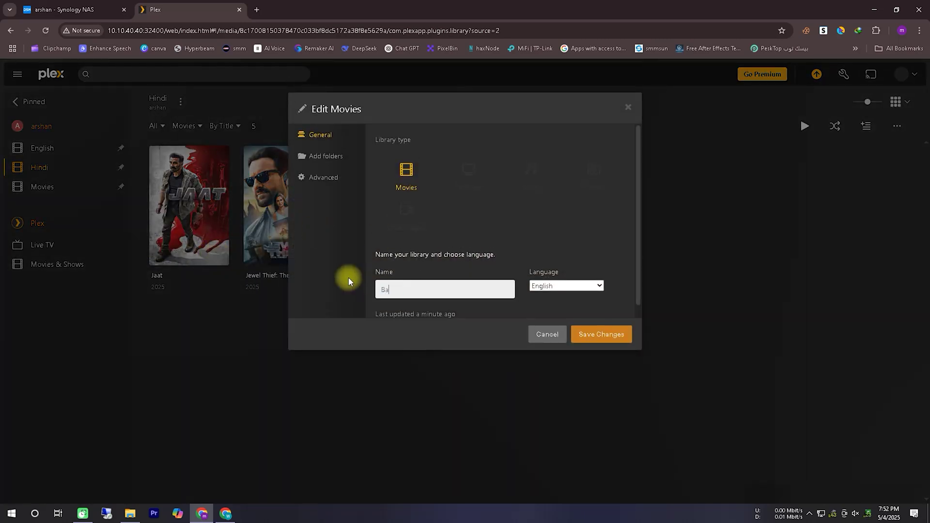
{"action": "left_click", "coordinate": [602, 334]}
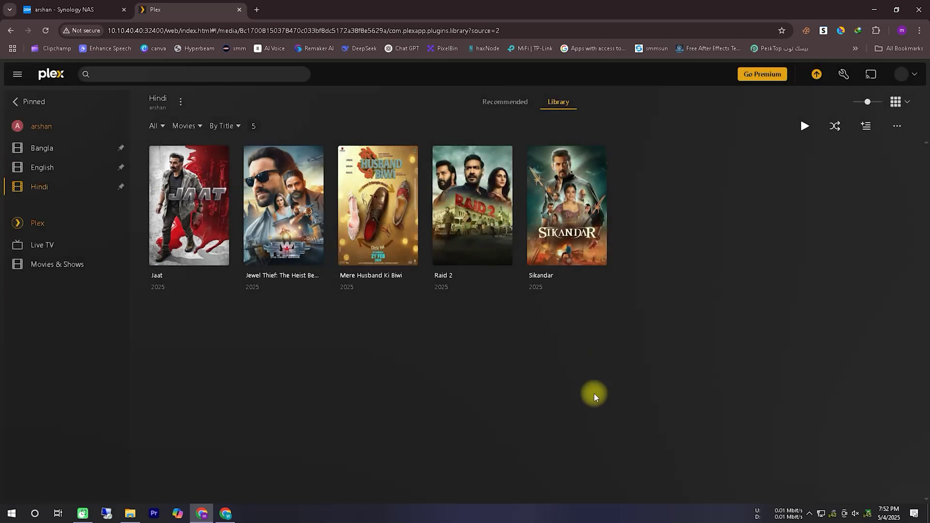
- Go through the Bangla, English and Hindi libraries to check the movies listed in each
{"action": "left_click", "coordinate": [43, 148]}
{"action": "left_click", "coordinate": [42, 169]}
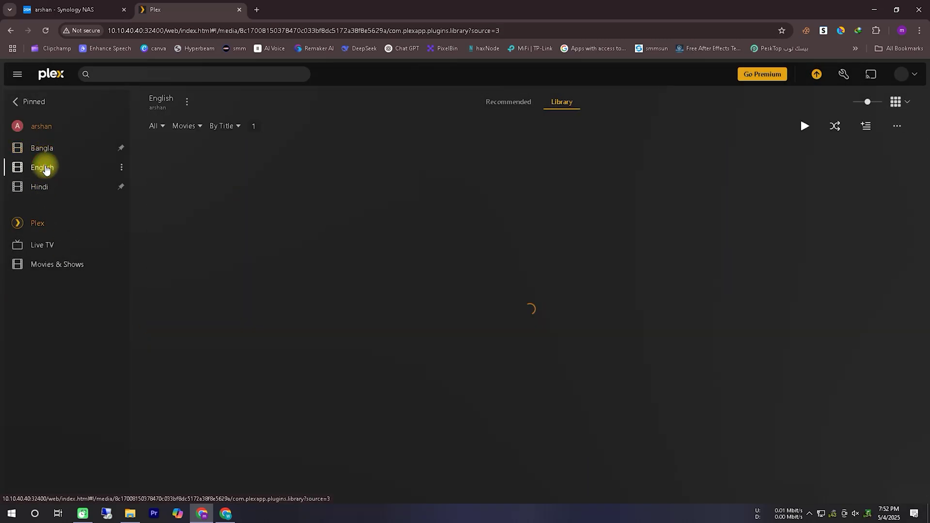
{"action": "left_click", "coordinate": [45, 189]}
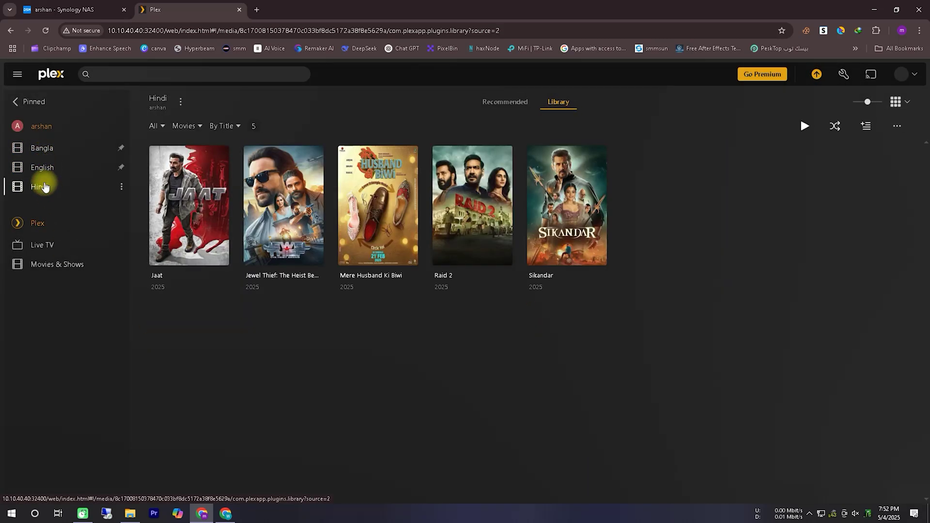
{"action": "left_click", "coordinate": [42, 148]}
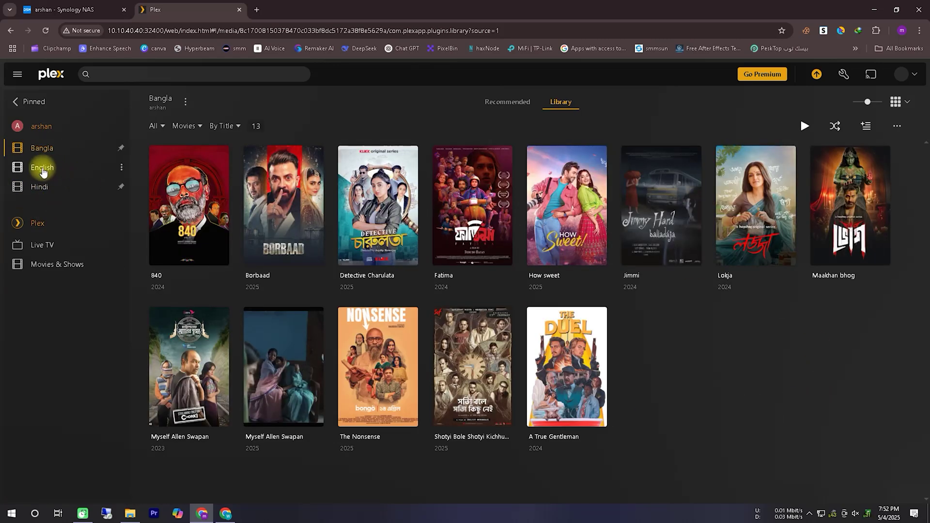
{"action": "left_click", "coordinate": [43, 170]}
{"action": "left_click", "coordinate": [39, 187]}
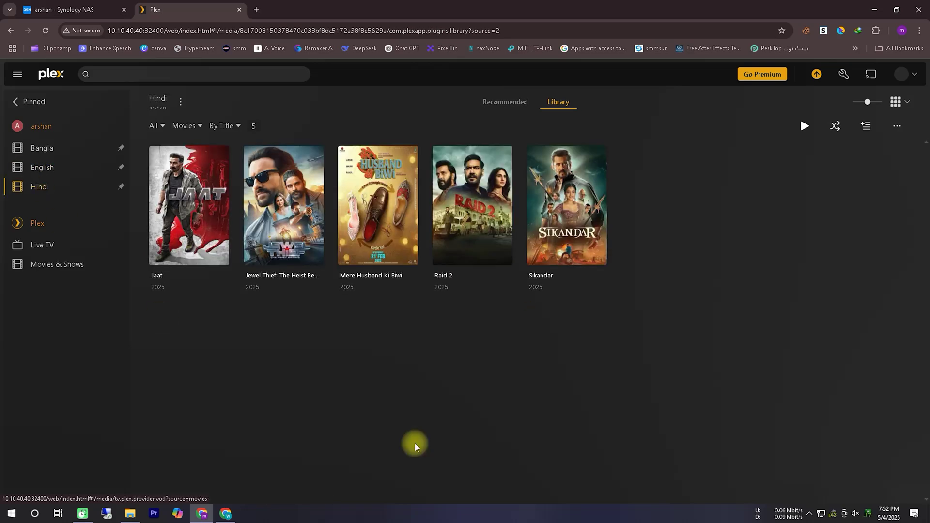